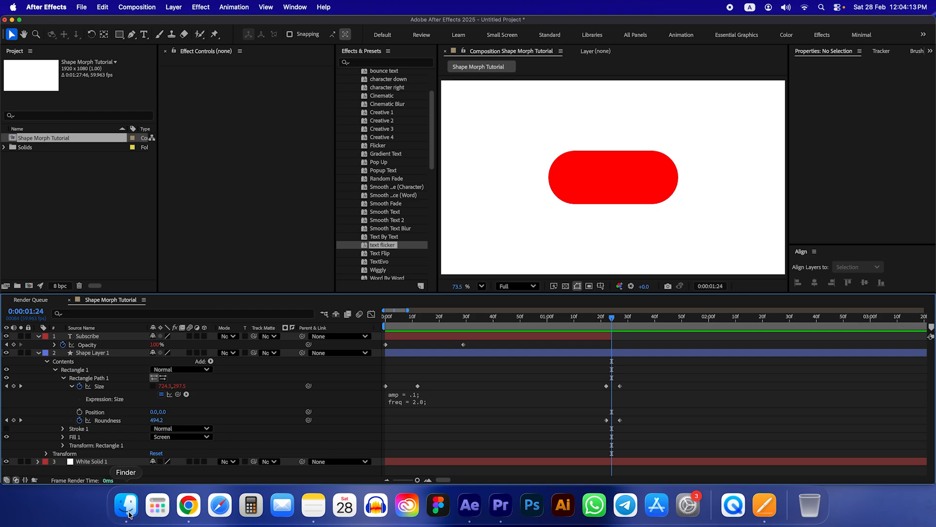
- Import play.png from the Elements folder and place it as the composition's top layer, starting at 0:00:01:24
{"action": "left_click", "coordinate": [126, 507]}
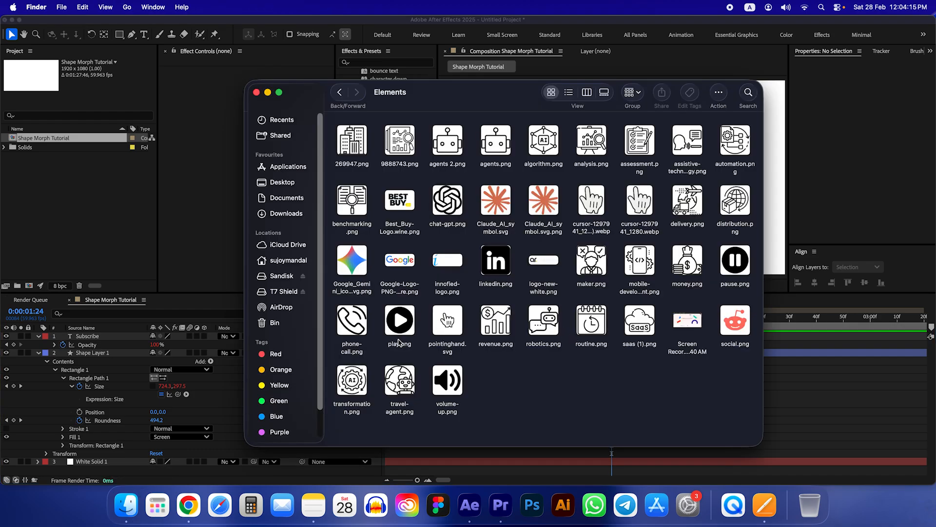
{"action": "left_click_drag", "start_coordinate": [402, 347], "coordinate": [48, 181]}
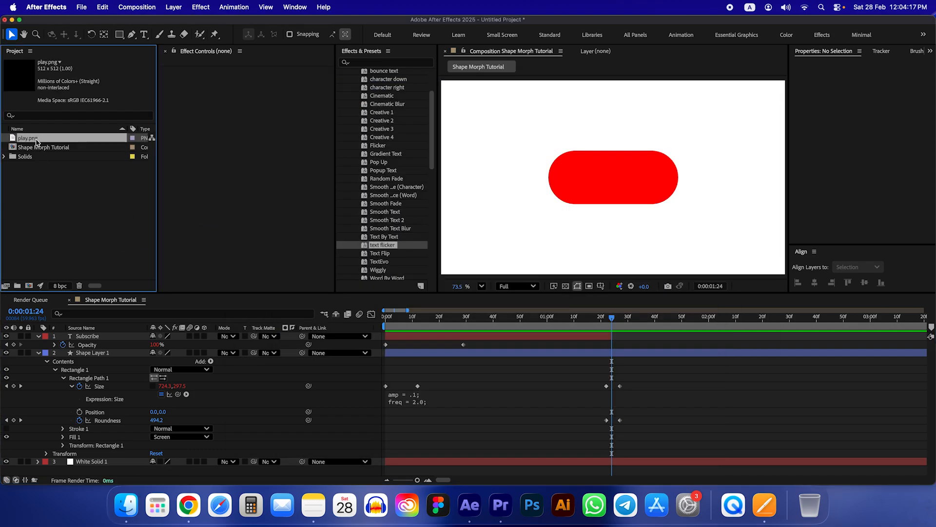
{"action": "left_click_drag", "start_coordinate": [37, 142], "coordinate": [93, 336]}
{"action": "left_click_drag", "start_coordinate": [613, 322], "coordinate": [805, 352]}
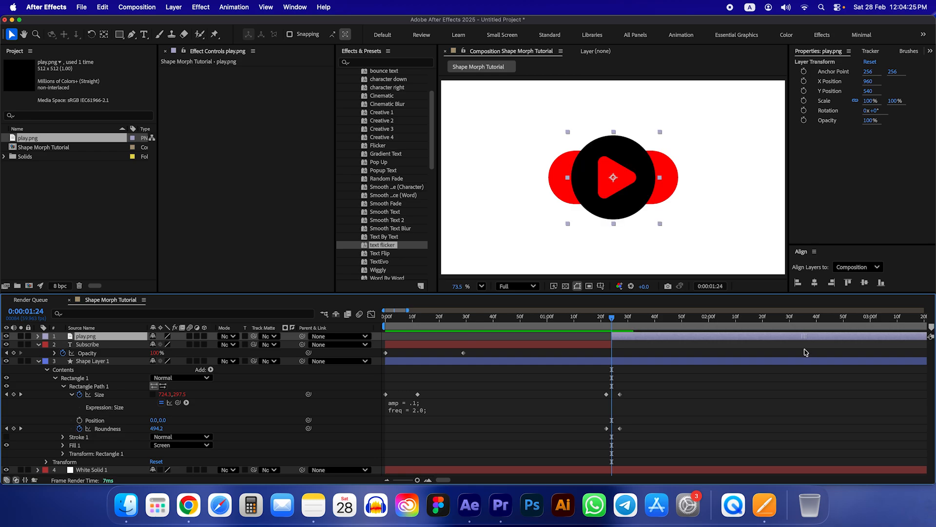
{"action": "left_click_drag", "start_coordinate": [613, 320], "coordinate": [621, 320]}
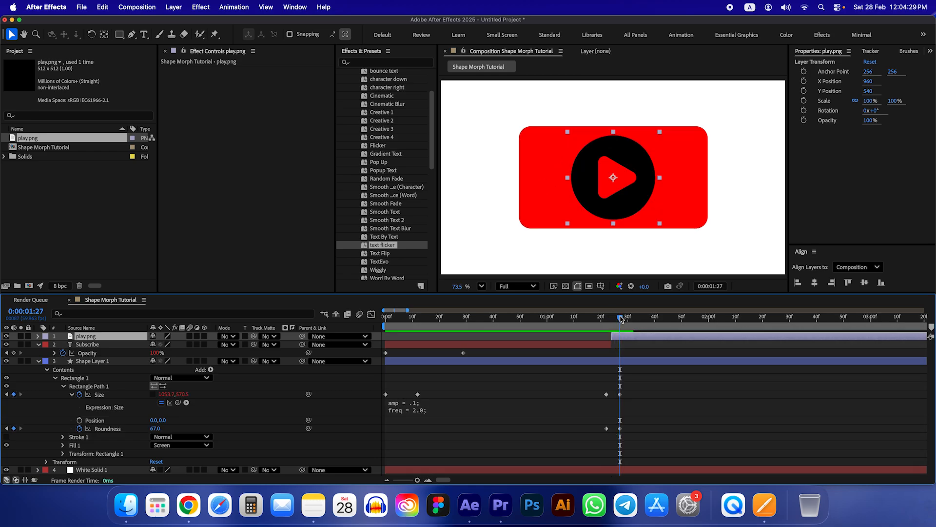
{"action": "left_click_drag", "start_coordinate": [621, 322], "coordinate": [613, 326]}
{"action": "left_click", "coordinate": [859, 288]}
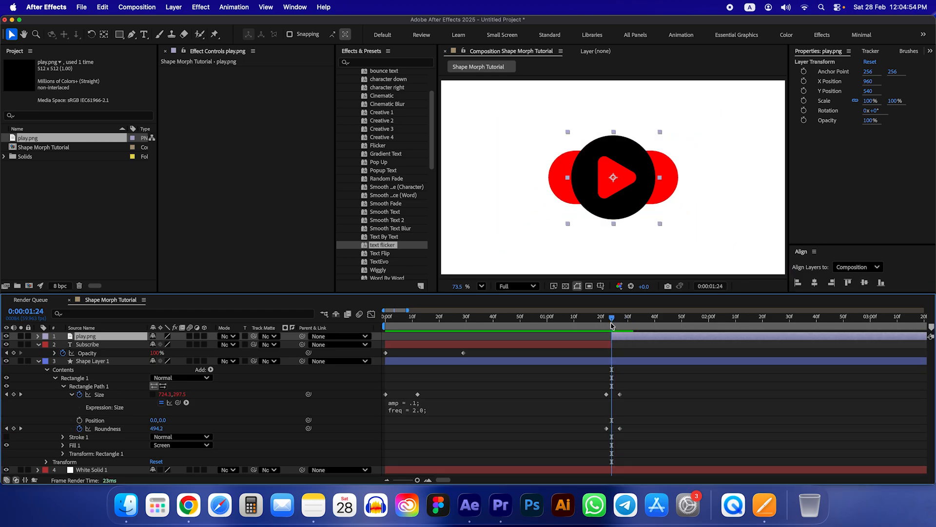
- Apply the Tint effect to the play.png layer and map black to white
{"action": "left_click", "coordinate": [383, 62]}
{"action": "type", "text": "tint"}
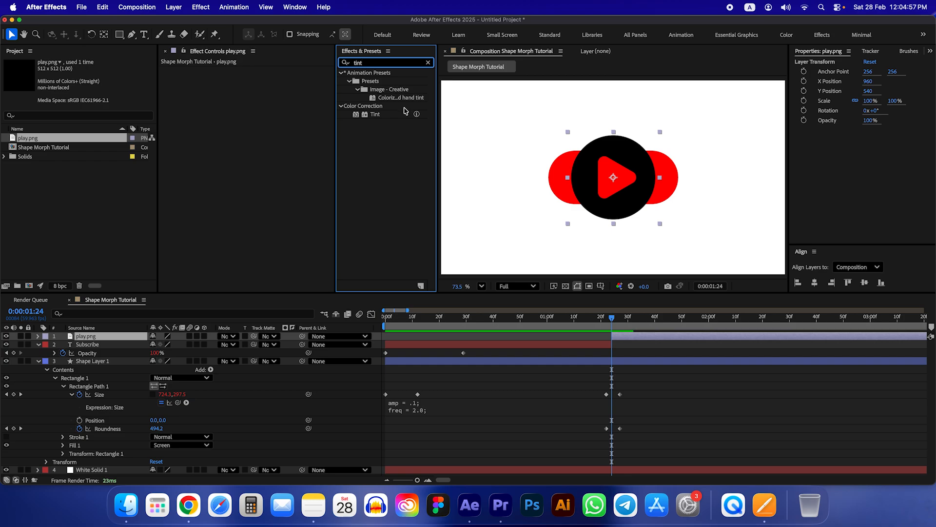
{"action": "left_click_drag", "start_coordinate": [405, 111], "coordinate": [254, 122]}
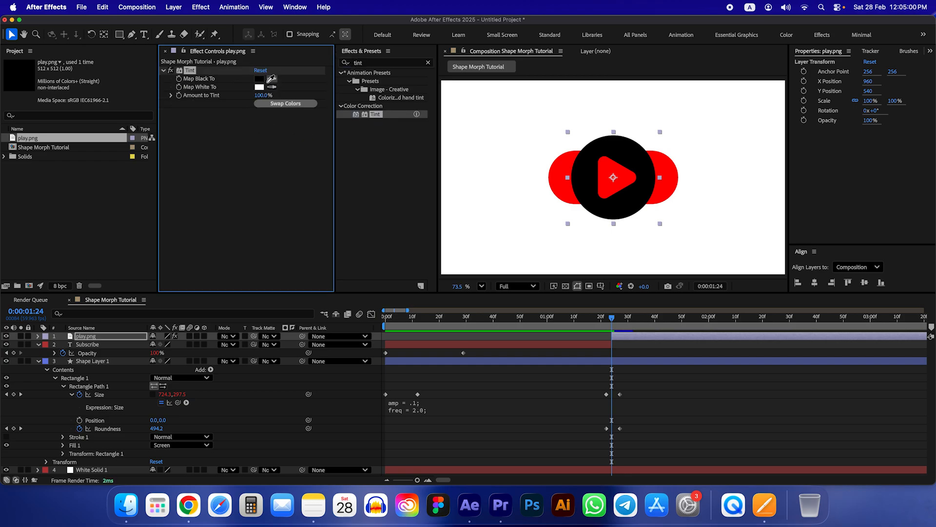
{"action": "left_click", "coordinate": [259, 87]}
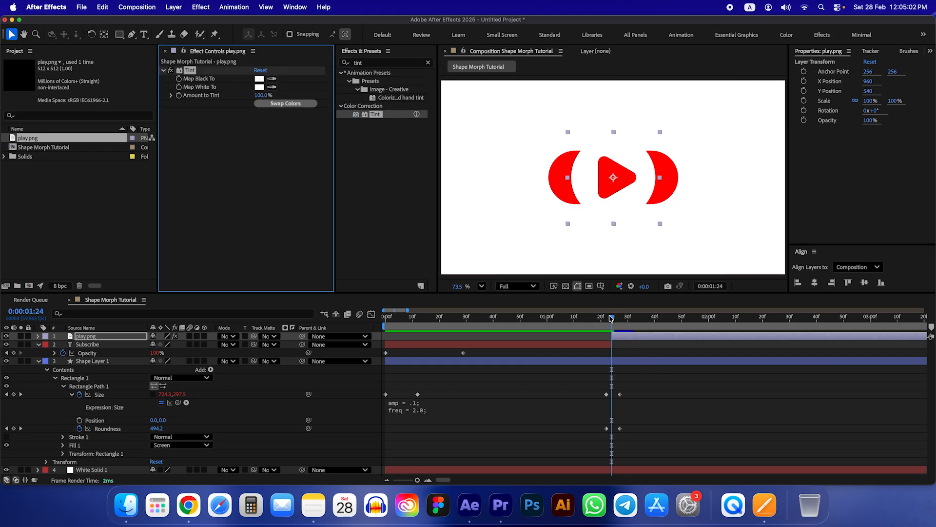
- Scale the play.png layer down to 44% inside the full-size red rectangle
{"action": "left_click_drag", "start_coordinate": [611, 318], "coordinate": [782, 344]}
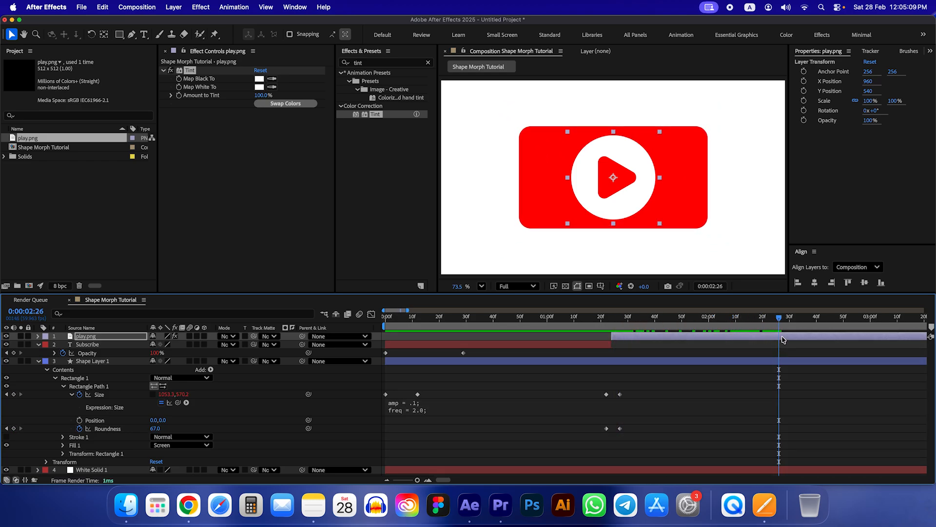
{"action": "left_click", "coordinate": [782, 340]}
{"action": "key", "text": "s"}
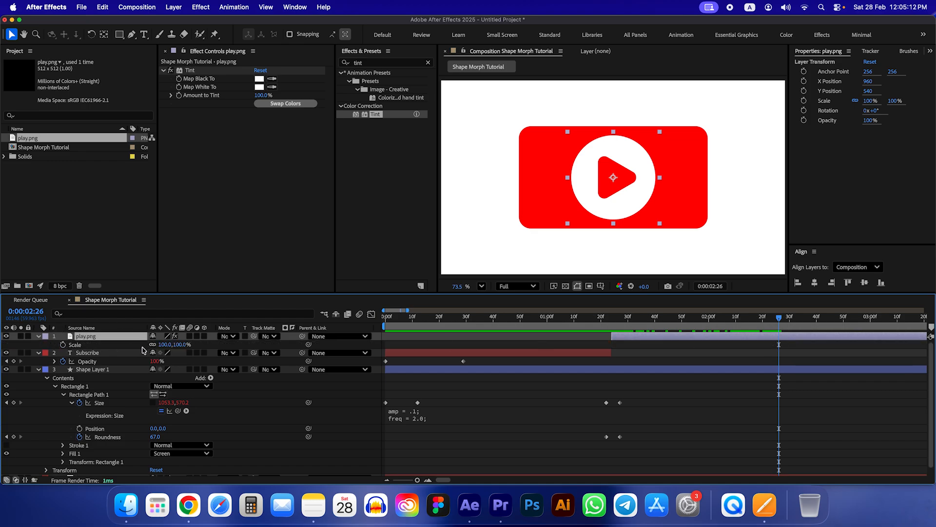
{"action": "left_click_drag", "start_coordinate": [166, 346], "coordinate": [144, 347]}
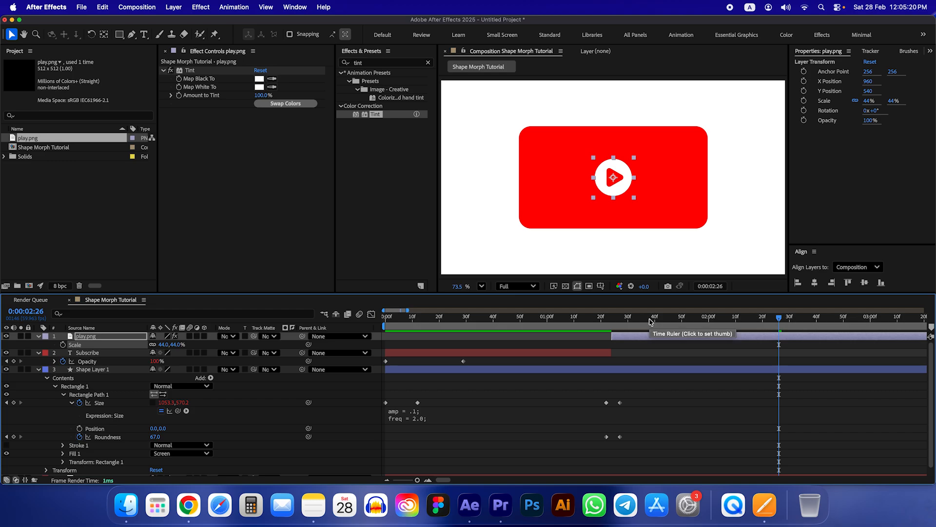
- Animate the play.png layer's scale from 0% at 0:00:01:24 to 44% at about 0:00:01:27
{"action": "left_click_drag", "start_coordinate": [634, 325], "coordinate": [612, 327]}
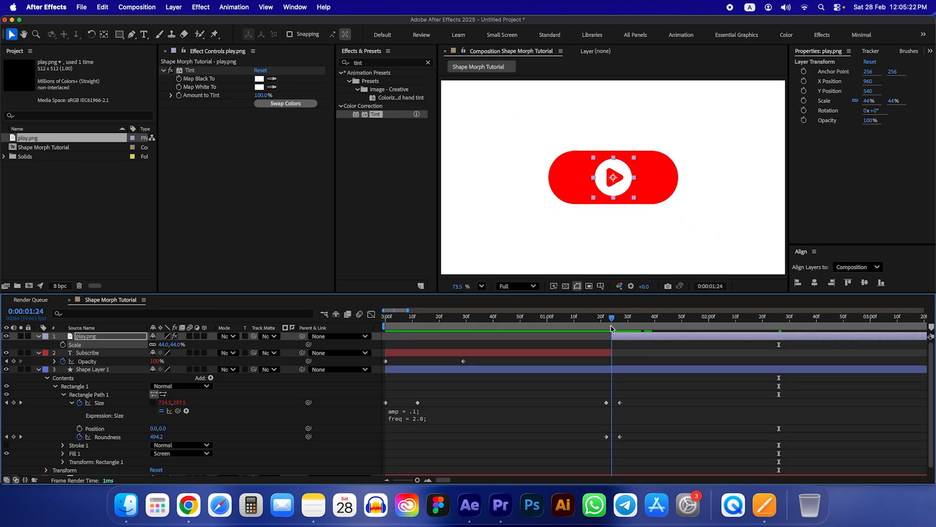
{"action": "left_click", "coordinate": [63, 345]}
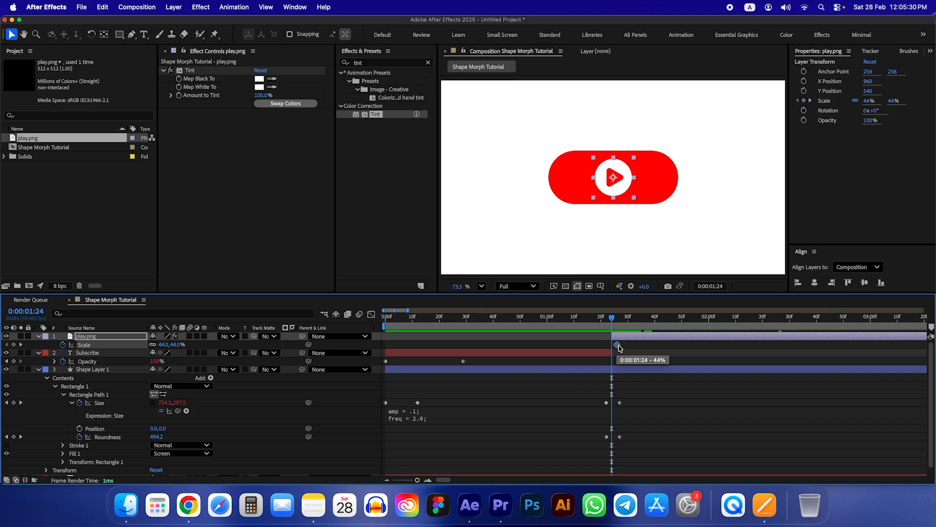
{"action": "left_click_drag", "start_coordinate": [619, 346], "coordinate": [621, 346]}
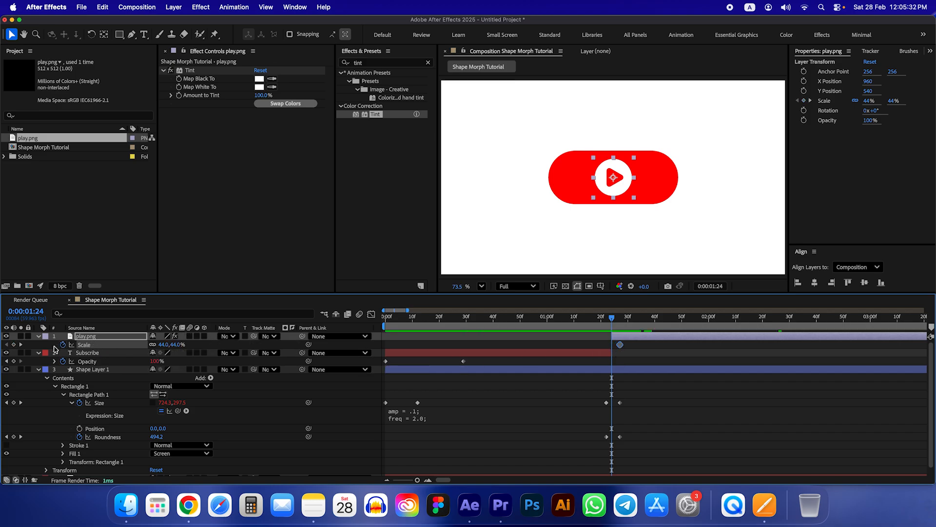
{"action": "left_click", "coordinate": [13, 344]}
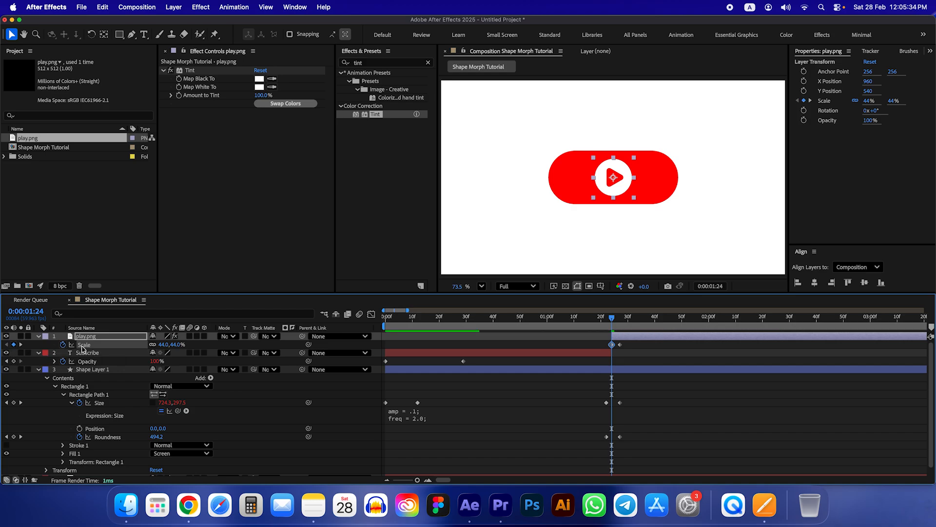
{"action": "left_click", "coordinate": [163, 344]}
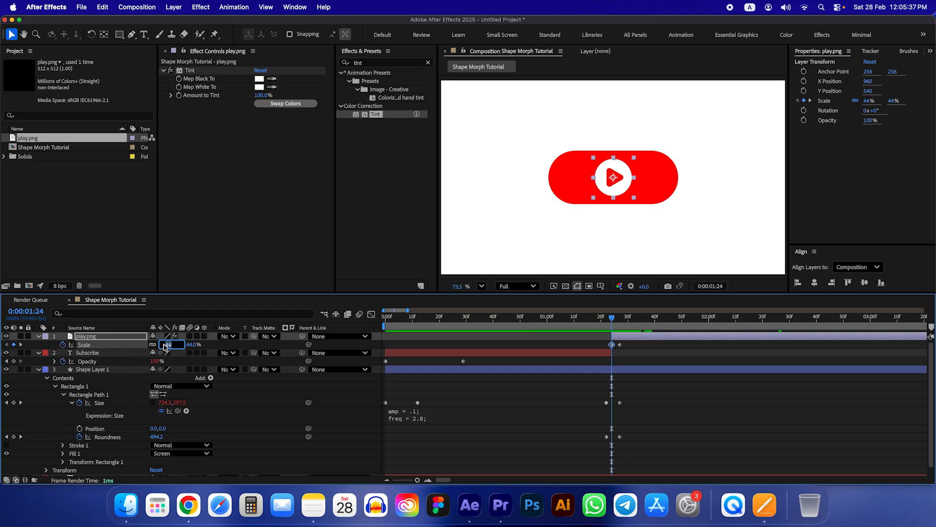
{"action": "type", "text": "0"}
{"action": "key", "text": "Return"}
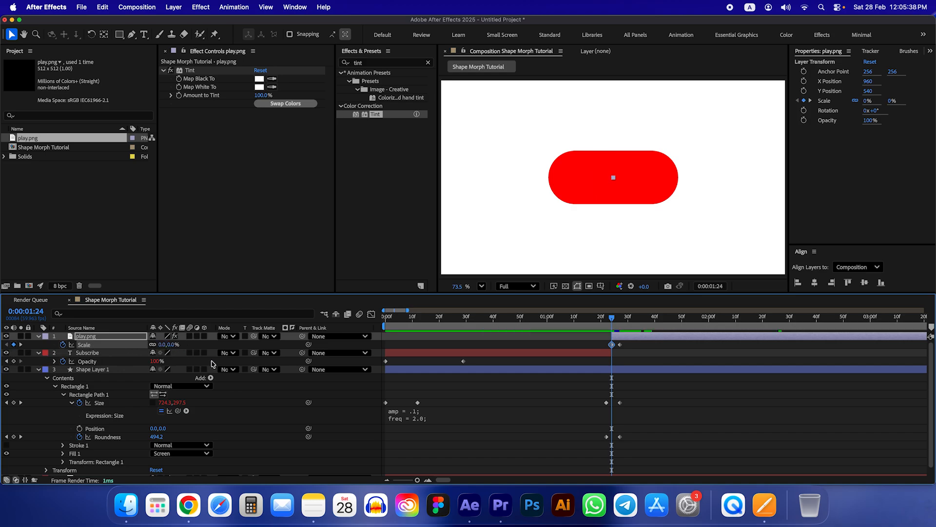
- Add the copied bounce expression with amp = .1 and freq = 2.0 to the play.png layer's scale
{"action": "mouse_move", "coordinate": [611, 317]}
{"action": "left_mouse_down"}
{"action": "mouse_move", "coordinate": [633, 326]}
{"action": "mouse_move", "coordinate": [599, 329]}
{"action": "mouse_move", "coordinate": [627, 323]}
{"action": "mouse_move", "coordinate": [612, 323]}
{"action": "left_mouse_up"}
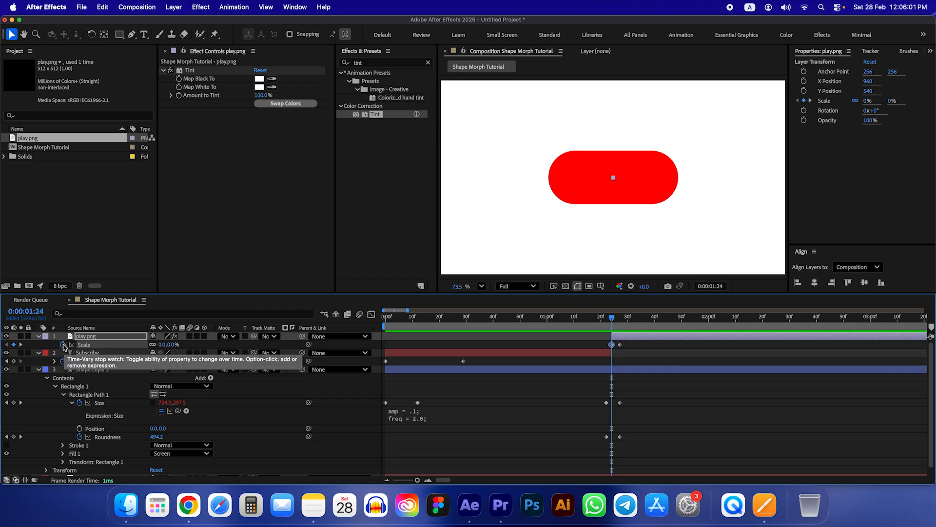
{"action": "left_click", "coordinate": [62, 345], "text": "alt"}
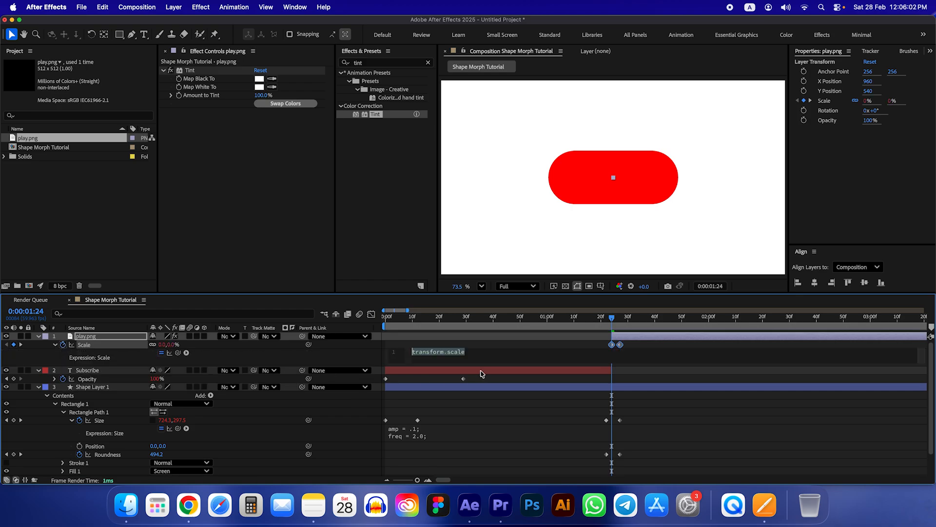
{"action": "key", "text": "super+v"}
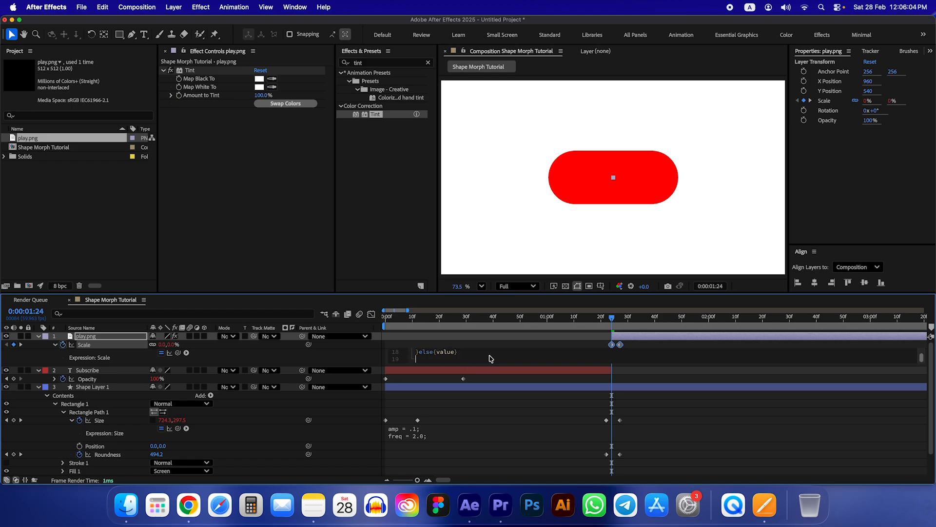
{"action": "left_click", "coordinate": [613, 320]}
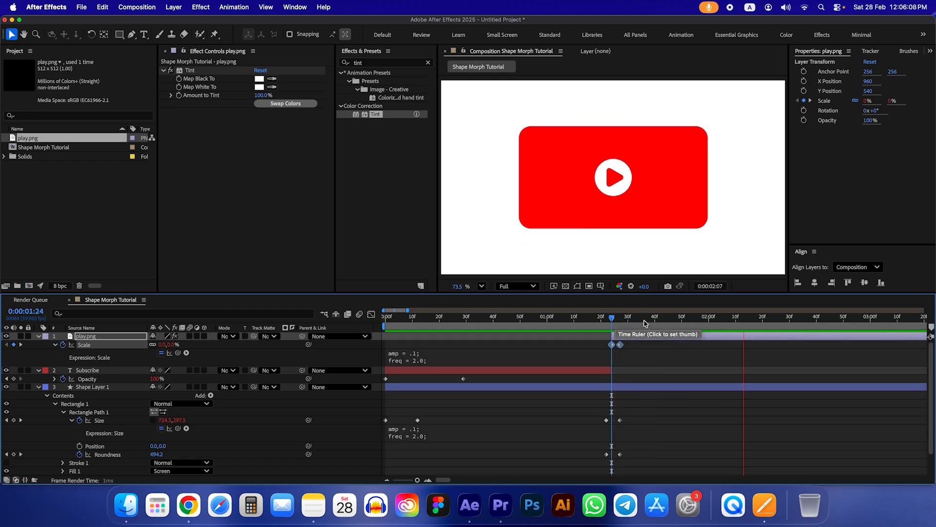
- Preview the play icon's scale animation from 0:00:01:24
{"action": "key", "text": "space"}
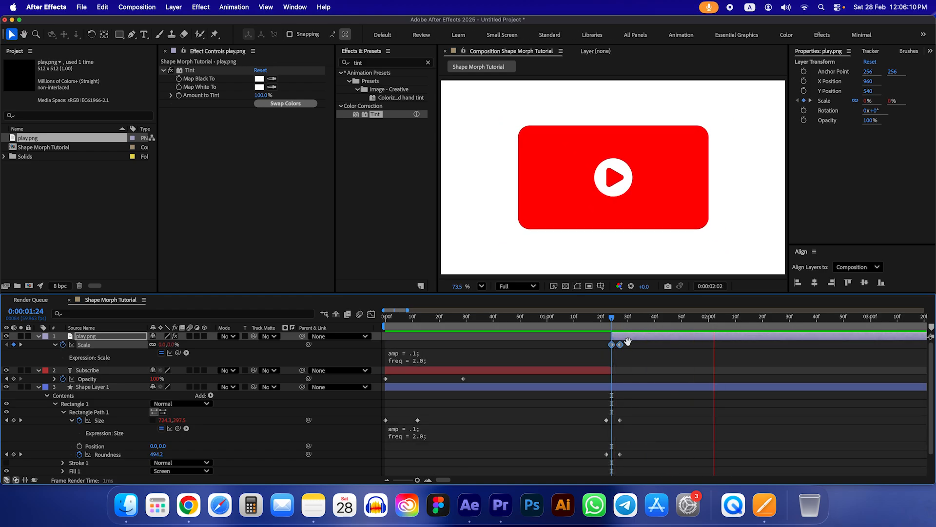
{"action": "key", "text": "space"}
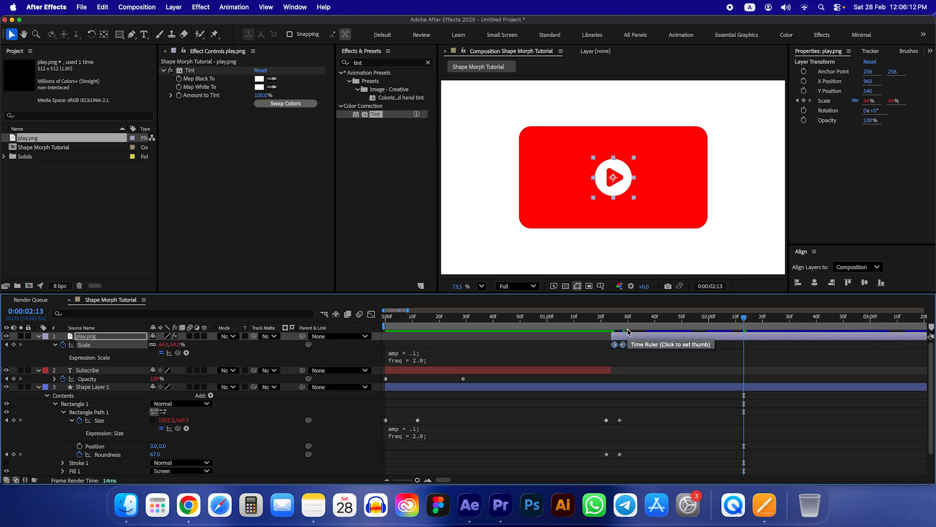
{"action": "left_click", "coordinate": [612, 325]}
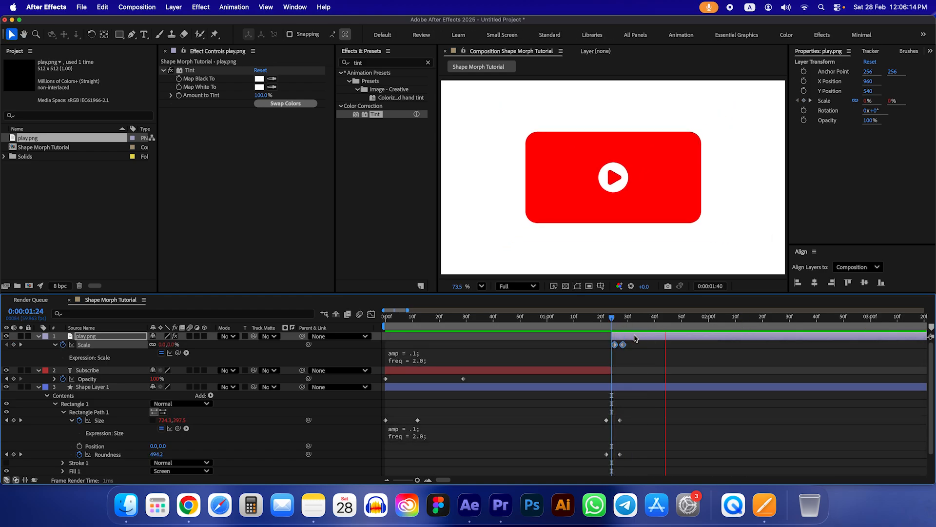
{"action": "left_click_drag", "start_coordinate": [612, 325], "coordinate": [609, 325]}
{"action": "key", "text": "space"}
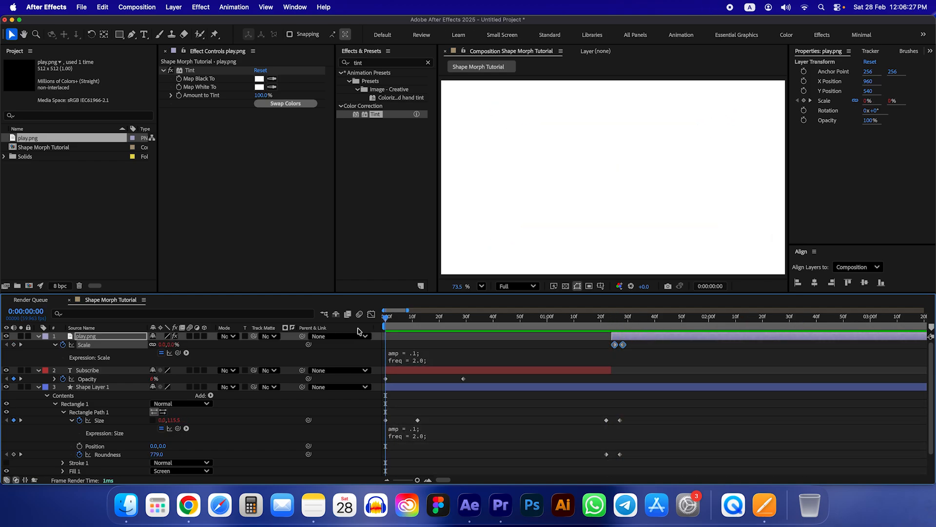
- Play the whole animation from the start several times and check the change from Subscribe button to play icon
{"action": "key", "text": "space"}
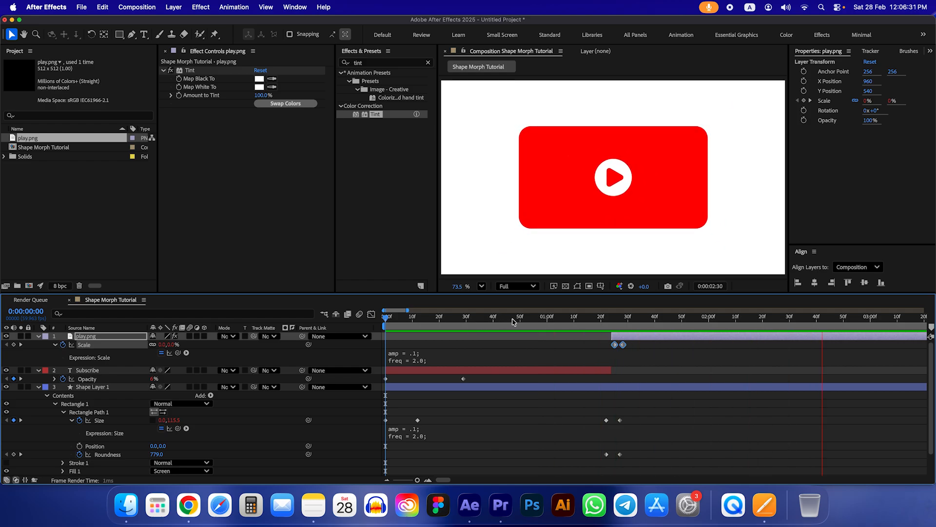
{"action": "key", "text": "space"}
{"action": "key", "text": "Home"}
{"action": "key", "text": "space"}
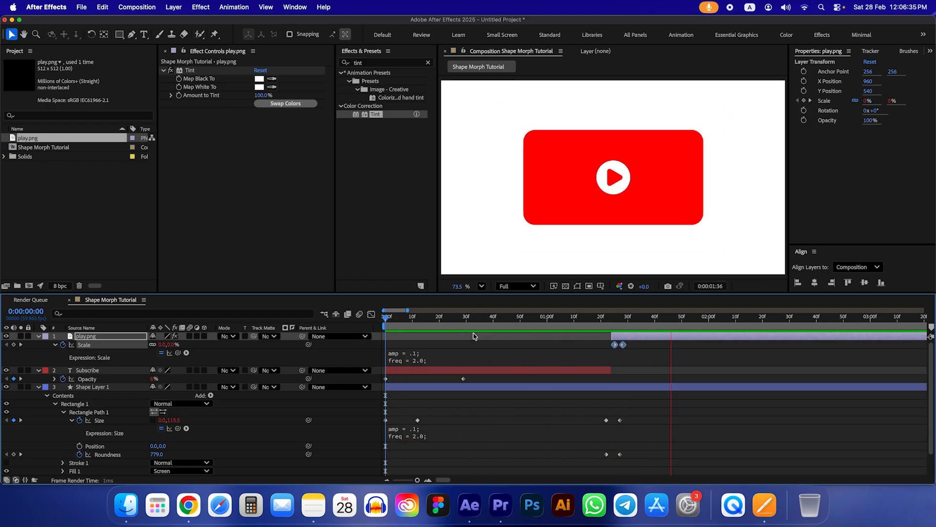
{"action": "key", "text": "space"}
{"action": "key", "text": "Home"}
{"action": "key", "text": "space"}
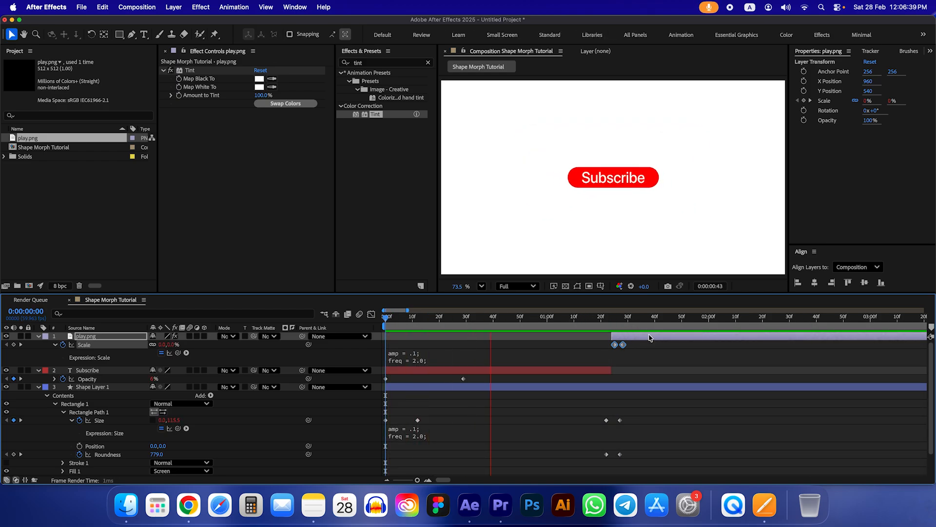
{"action": "key", "text": "space"}
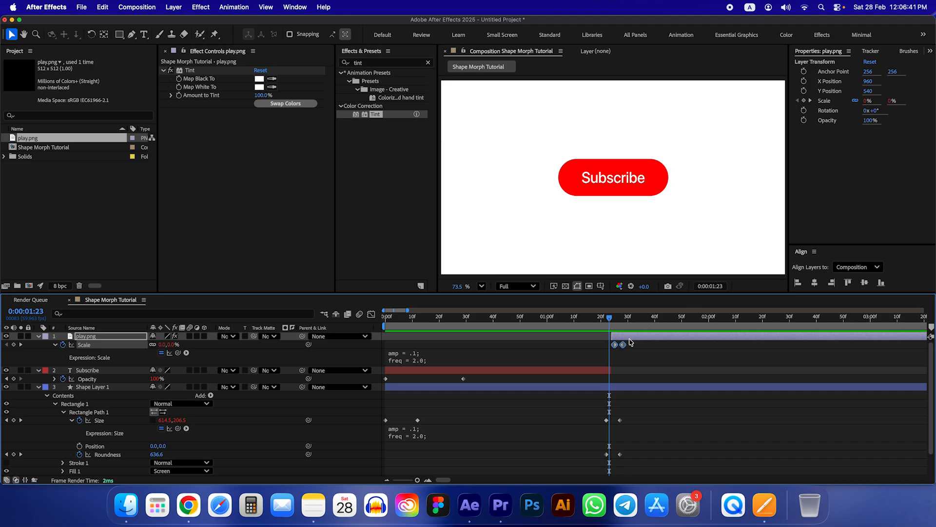
{"action": "mouse_move", "coordinate": [609, 320]}
{"action": "left_mouse_down"}
{"action": "mouse_move", "coordinate": [648, 320]}
{"action": "mouse_move", "coordinate": [615, 320]}
{"action": "mouse_move", "coordinate": [643, 320]}
{"action": "mouse_move", "coordinate": [603, 333]}
{"action": "left_mouse_up"}
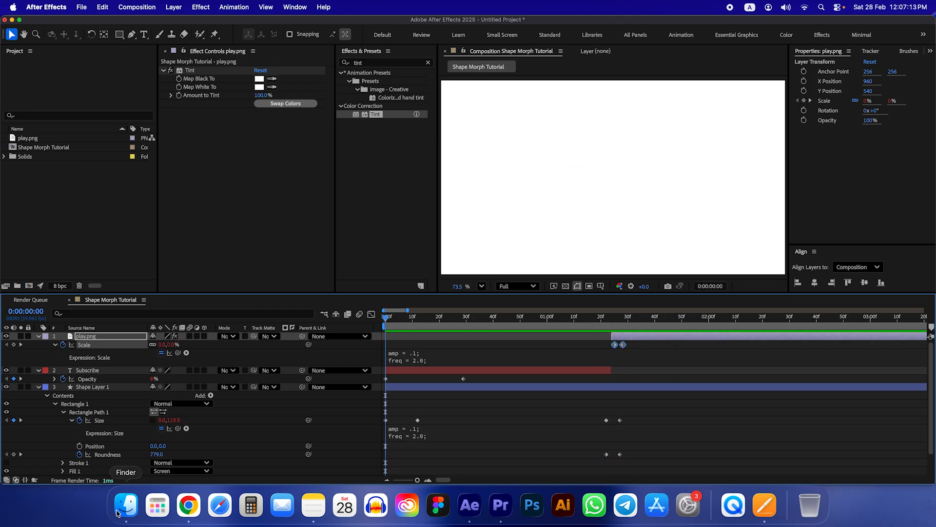
- Import cursor-1297941_1280.webp from the Elements folder and place it as the composition's top layer
{"action": "left_click", "coordinate": [117, 510]}
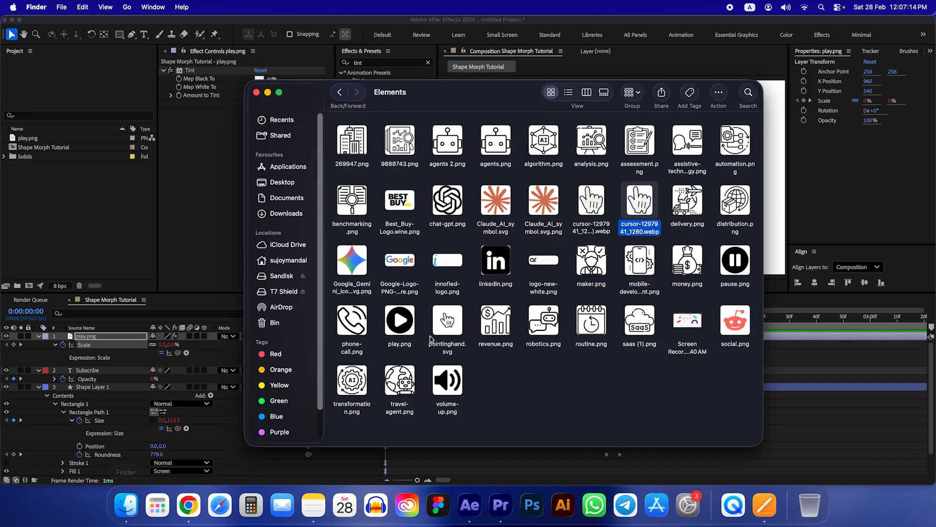
{"action": "left_click_drag", "start_coordinate": [648, 231], "coordinate": [80, 238]}
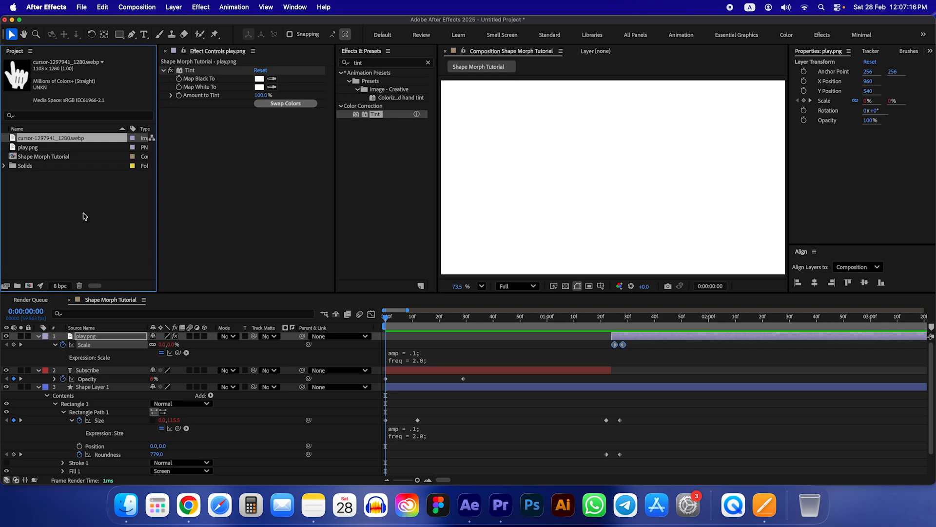
{"action": "left_click_drag", "start_coordinate": [58, 145], "coordinate": [55, 337]}
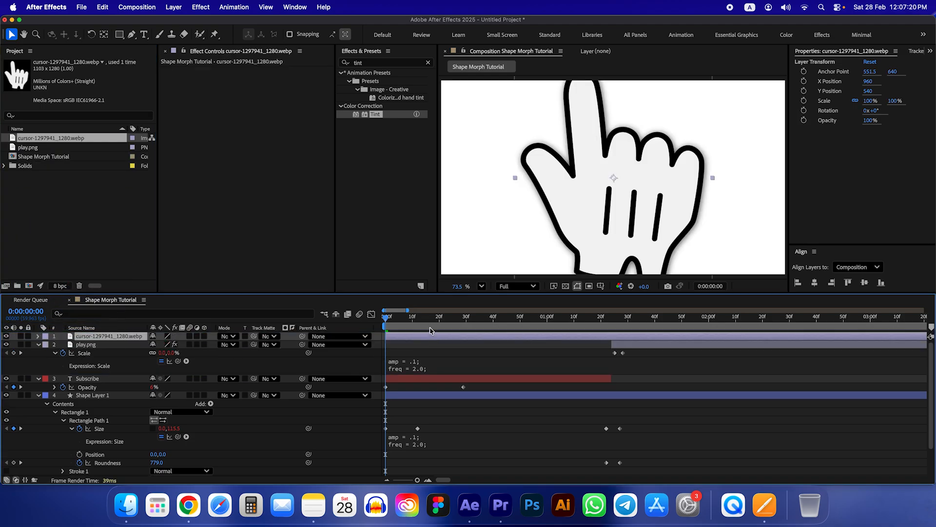
- Scale the hand cursor layer down to 11%
{"action": "mouse_move", "coordinate": [430, 331]}
{"action": "left_mouse_down"}
{"action": "mouse_move", "coordinate": [450, 333]}
{"action": "mouse_move", "coordinate": [440, 336]}
{"action": "left_mouse_up"}
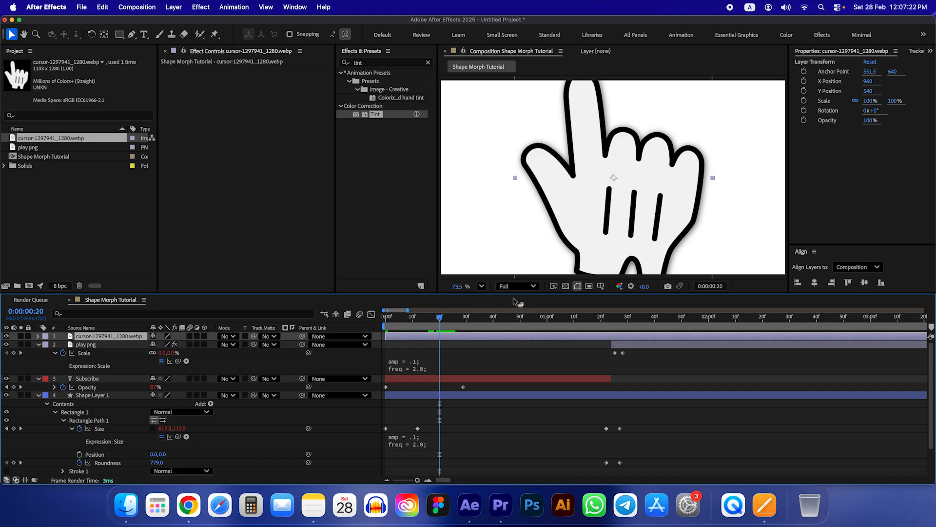
{"action": "key", "text": "s"}
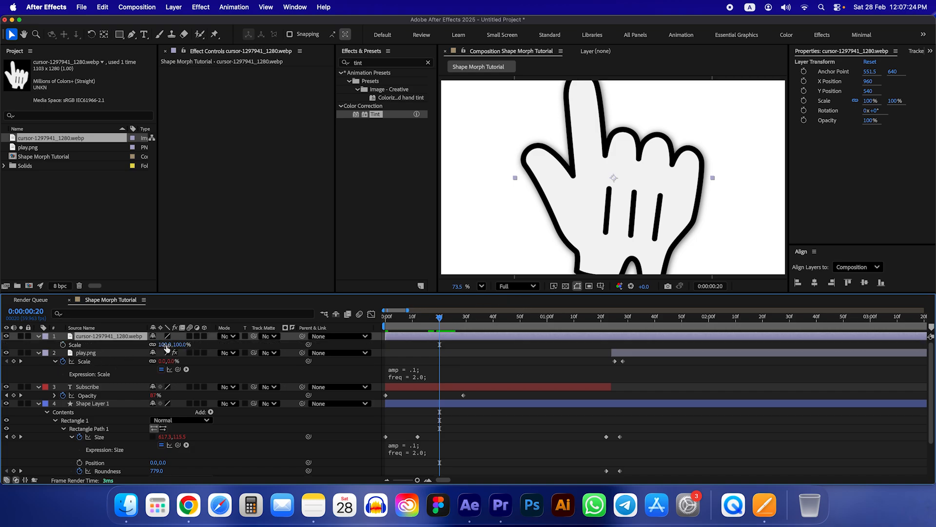
{"action": "left_click_drag", "start_coordinate": [166, 344], "coordinate": [132, 353]}
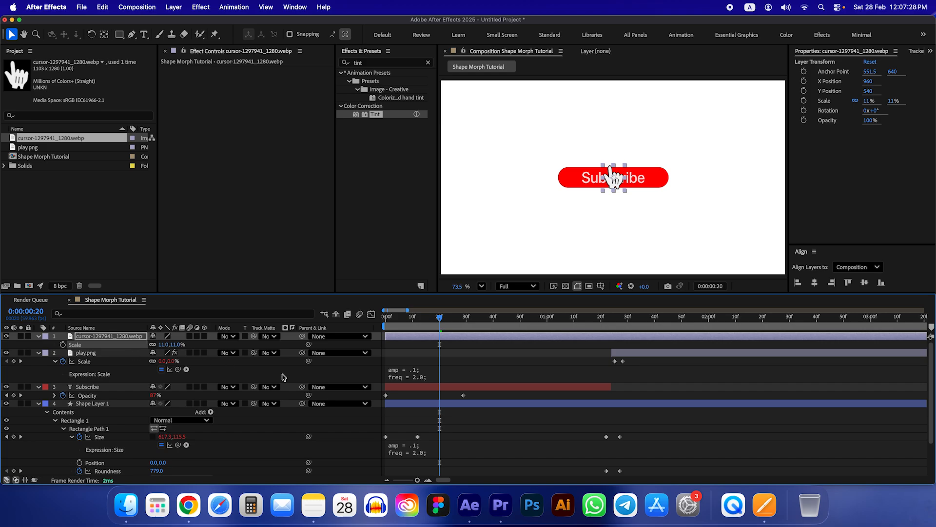
- Start the cursor layer at 0:00:01:01 and add X Position, Y Position and Scale keyframes there
{"action": "left_click_drag", "start_coordinate": [439, 322], "coordinate": [603, 323]}
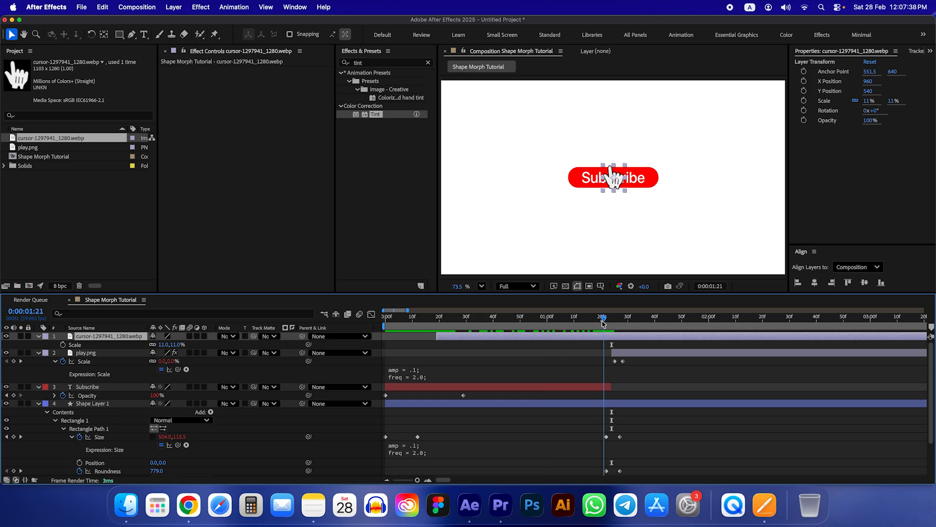
{"action": "left_click", "coordinate": [549, 330]}
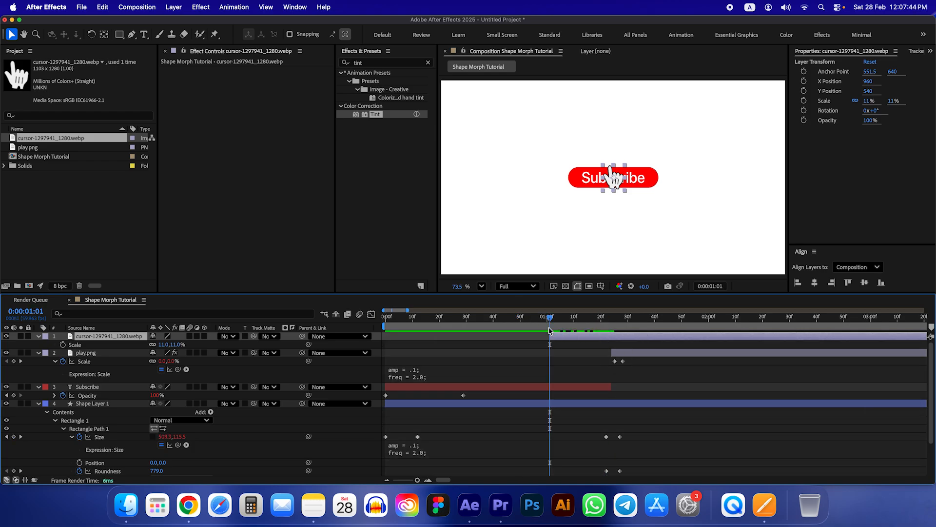
{"action": "key", "text": "shift+p"}
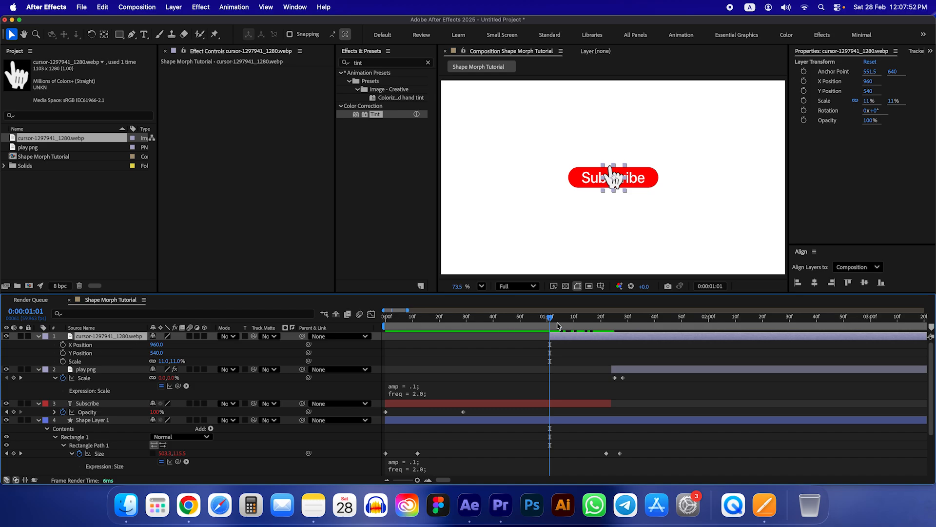
{"action": "left_click", "coordinate": [63, 344]}
{"action": "left_click", "coordinate": [63, 353]}
{"action": "left_click", "coordinate": [63, 361]}
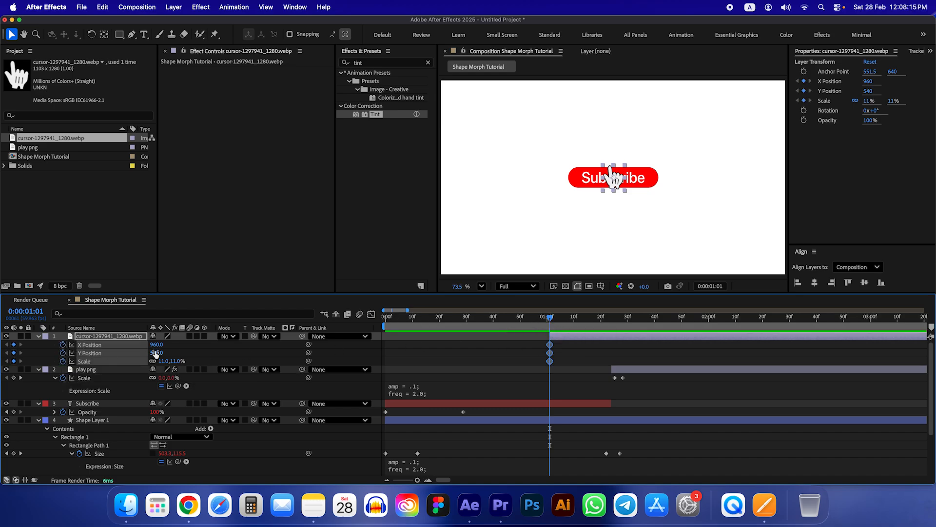
- Animate the cursor from Y position 1167 at 0:00:01:01 to X position 1171, Y position 640 at 0:00:01:22
{"action": "left_click_drag", "start_coordinate": [155, 353], "coordinate": [456, 352]}
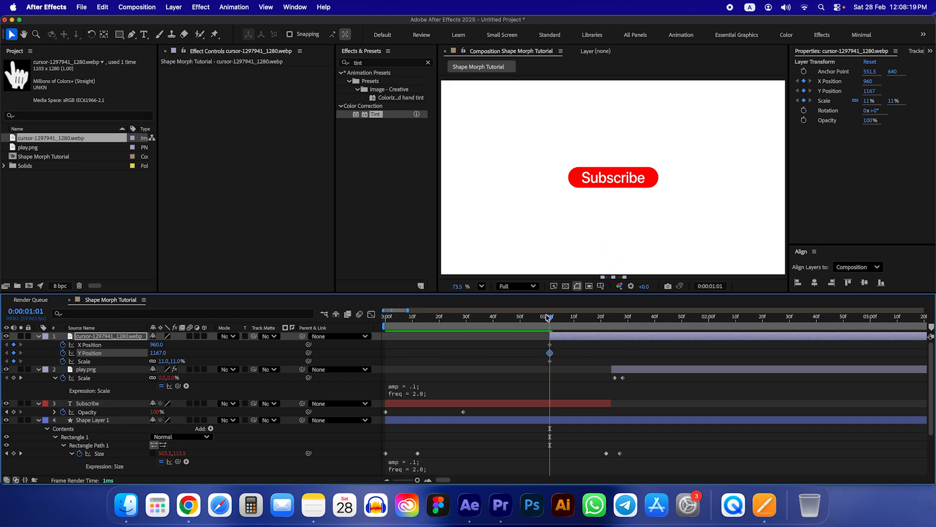
{"action": "left_click_drag", "start_coordinate": [551, 318], "coordinate": [607, 321]}
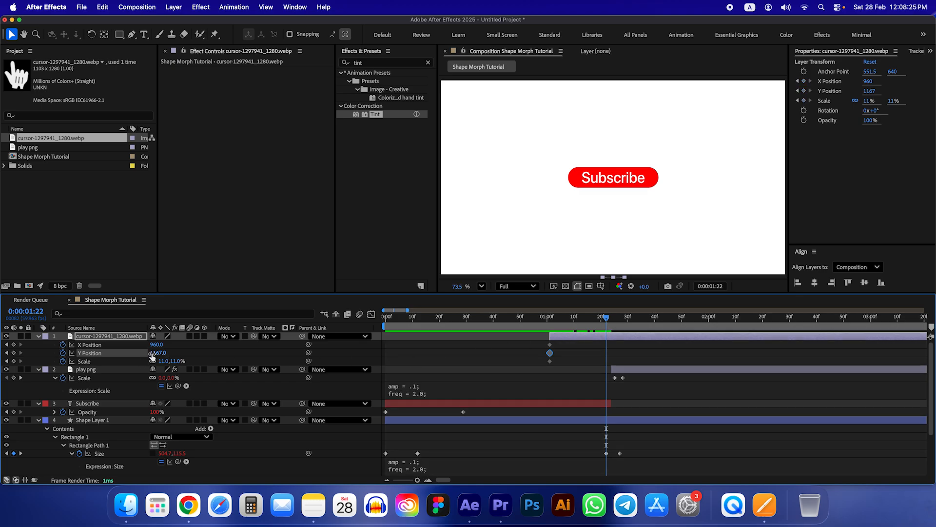
{"action": "left_click_drag", "start_coordinate": [156, 353], "coordinate": [29, 354]}
{"action": "left_click_drag", "start_coordinate": [3, 390], "coordinate": [2, 453]}
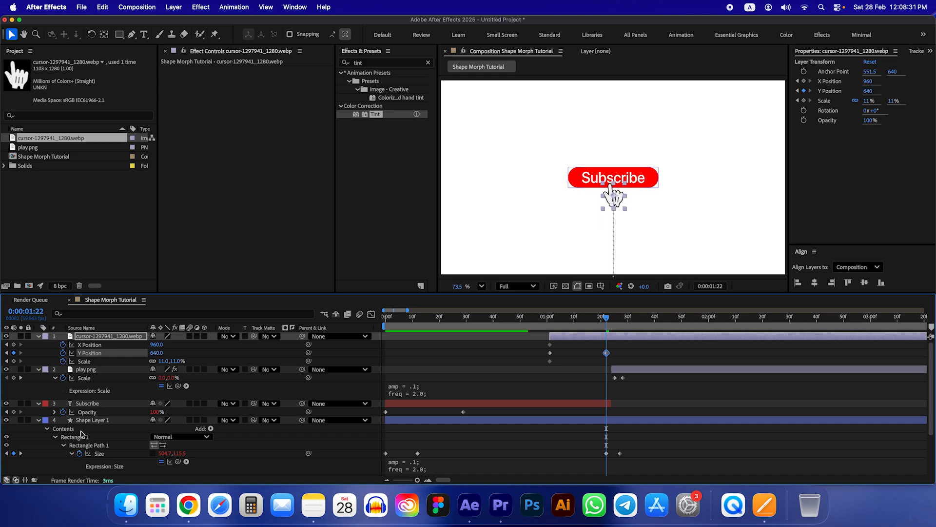
{"action": "left_click_drag", "start_coordinate": [156, 345], "coordinate": [259, 344]}
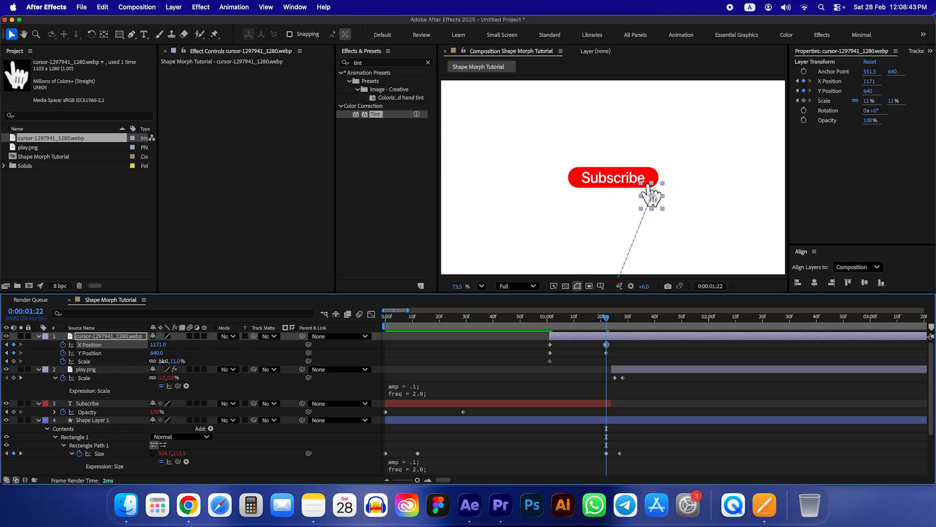
- Try a 7% scale keyframe for the cursor at 0:00:01:22, and undo it after a preview
{"action": "left_click_drag", "start_coordinate": [163, 361], "coordinate": [163, 363]}
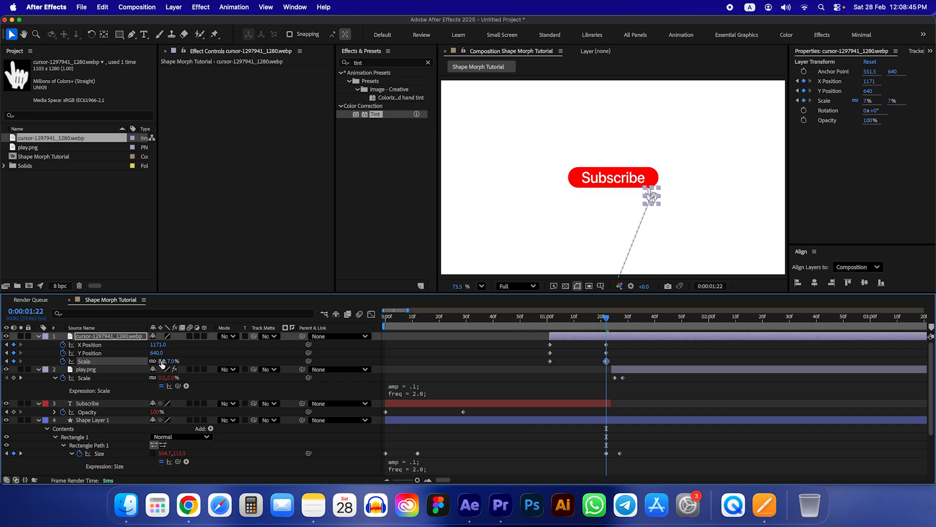
{"action": "left_click_drag", "start_coordinate": [607, 322], "coordinate": [558, 330]}
{"action": "key", "text": "space"}
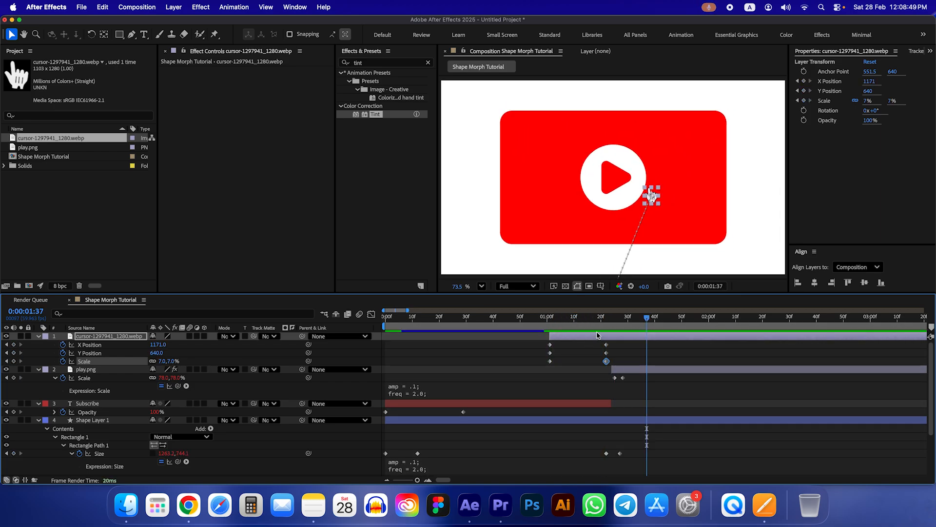
{"action": "left_click_drag", "start_coordinate": [648, 318], "coordinate": [602, 328]}
{"action": "key", "text": "super+z"}
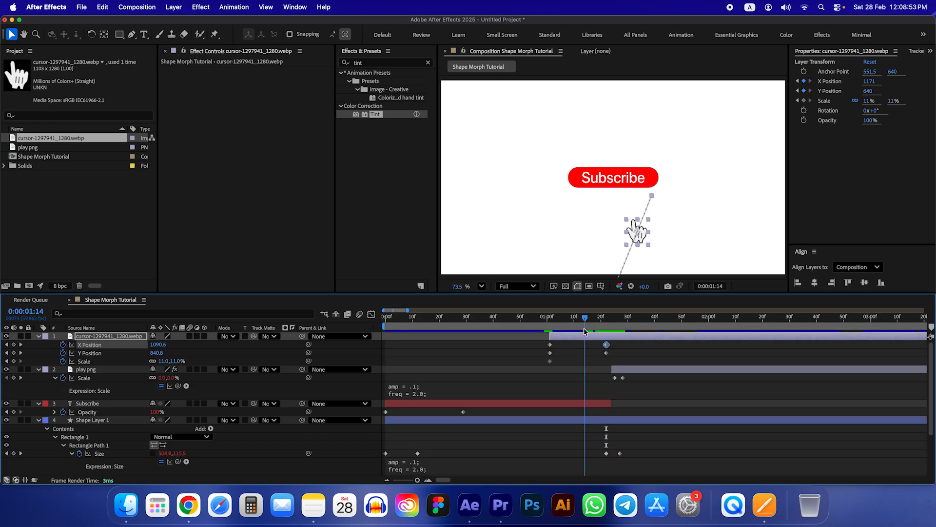
{"action": "key", "text": "super+z"}
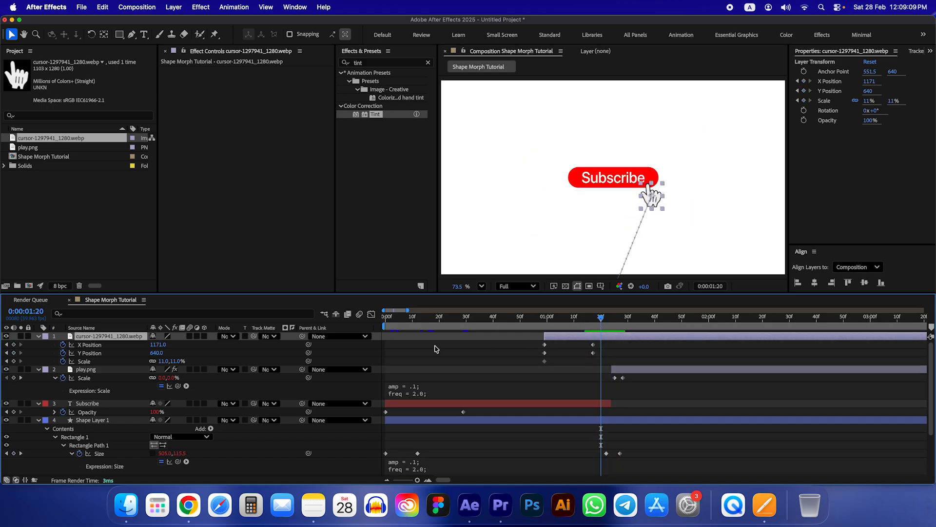
- Keyframe the cursor's scale at 11% on 0:00:01:20, 10% on 0:00:01:21 and 11% on 0:00:01:22 for a click effect
{"action": "left_click", "coordinate": [13, 361]}
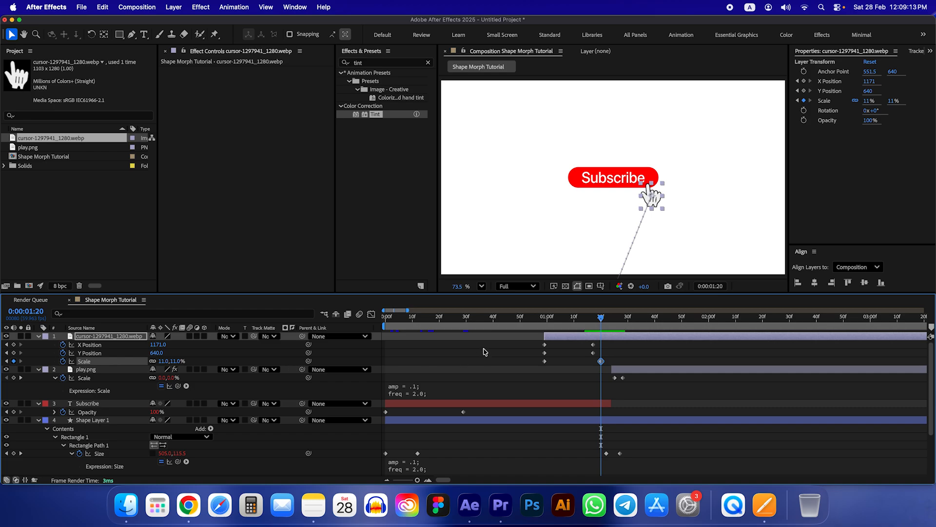
{"action": "left_click_drag", "start_coordinate": [603, 321], "coordinate": [605, 321]}
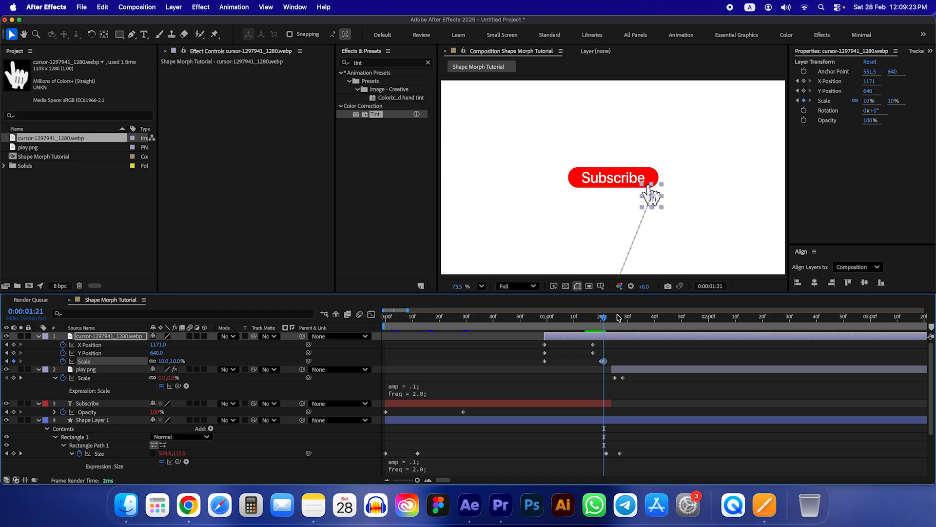
{"action": "left_click_drag", "start_coordinate": [607, 319], "coordinate": [608, 320]}
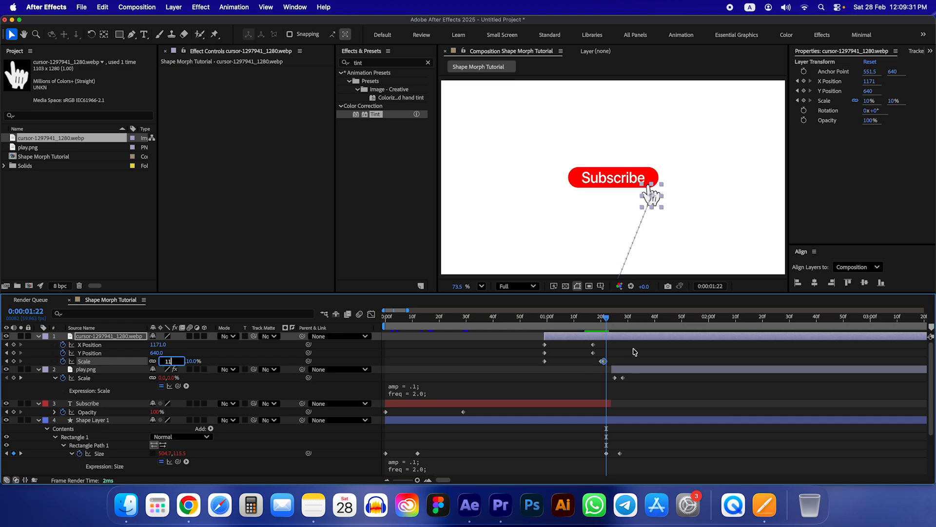
{"action": "key", "text": "Return"}
- Set the cursor's middle scale keyframe at 0:00:01:21 to 9%
{"action": "left_click_drag", "start_coordinate": [608, 320], "coordinate": [605, 324]}
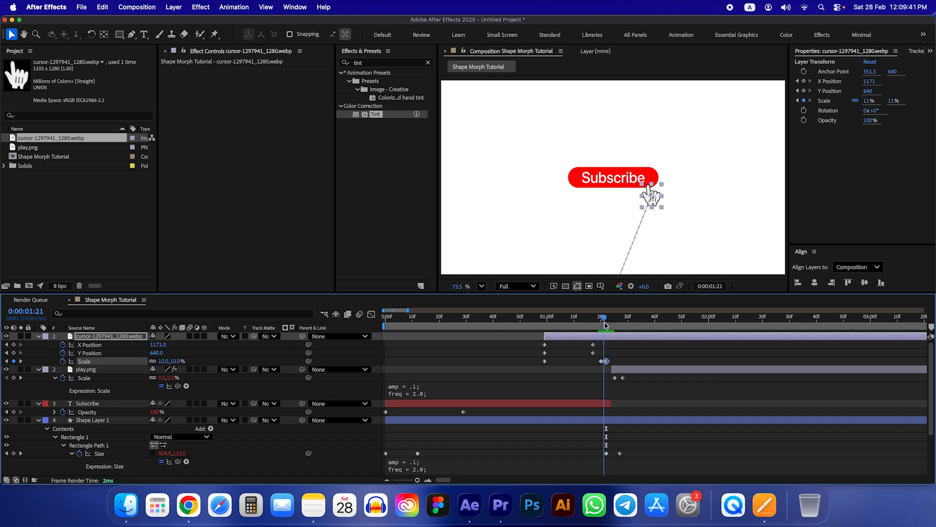
{"action": "left_click_drag", "start_coordinate": [417, 480], "coordinate": [414, 482]}
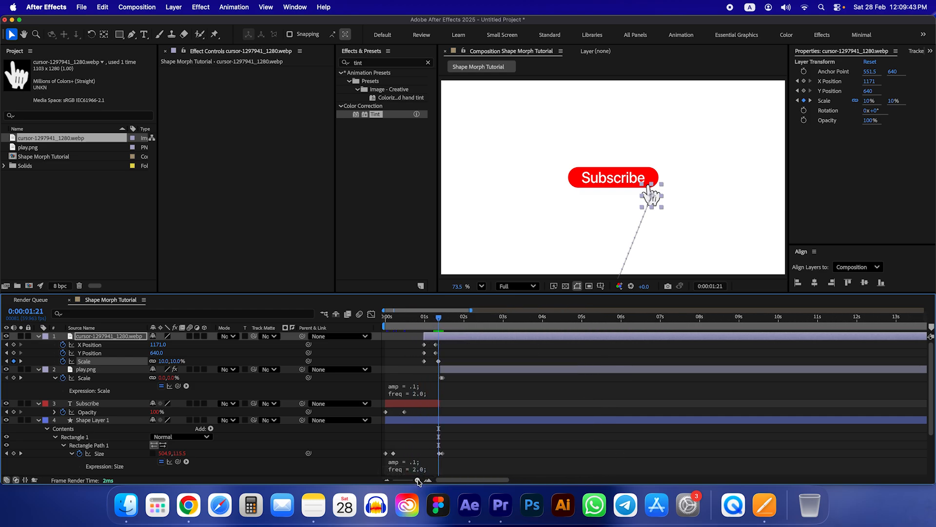
{"action": "left_click", "coordinate": [428, 481]}
{"action": "scroll", "coordinate": [424, 483], "scroll_direction": "down", "scroll_amount": 3}
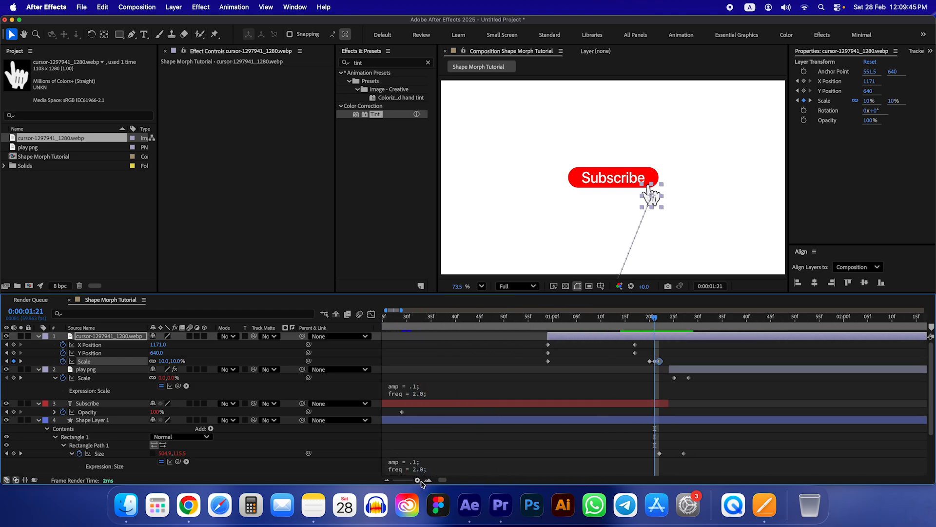
{"action": "left_click", "coordinate": [7, 361]}
{"action": "left_click", "coordinate": [21, 361]}
{"action": "key", "text": "Return"}
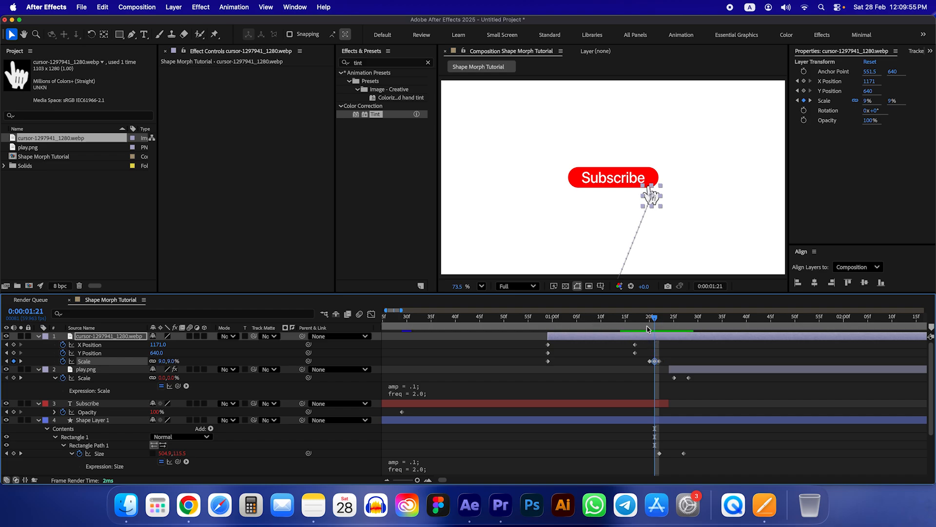
- Shift the three click-effect scale keyframes one frame later to start at 0:00:01:21, and preview the animation from 0:00:00:57
{"action": "mouse_move", "coordinate": [656, 319]}
{"action": "left_mouse_down"}
{"action": "mouse_move", "coordinate": [669, 326]}
{"action": "mouse_move", "coordinate": [645, 330]}
{"action": "mouse_move", "coordinate": [669, 329]}
{"action": "mouse_move", "coordinate": [650, 330]}
{"action": "left_mouse_up"}
{"action": "left_click", "coordinate": [646, 362]}
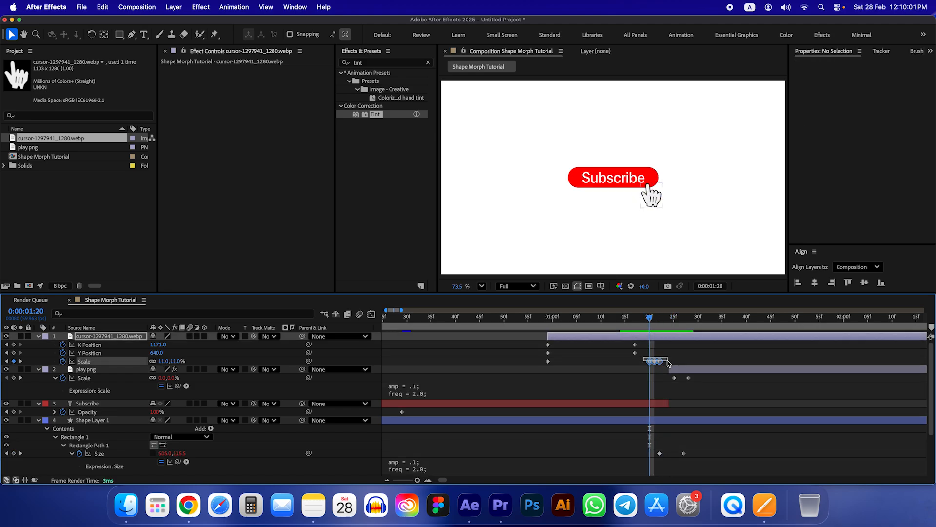
{"action": "left_click", "coordinate": [655, 362]}
{"action": "left_click", "coordinate": [664, 364]}
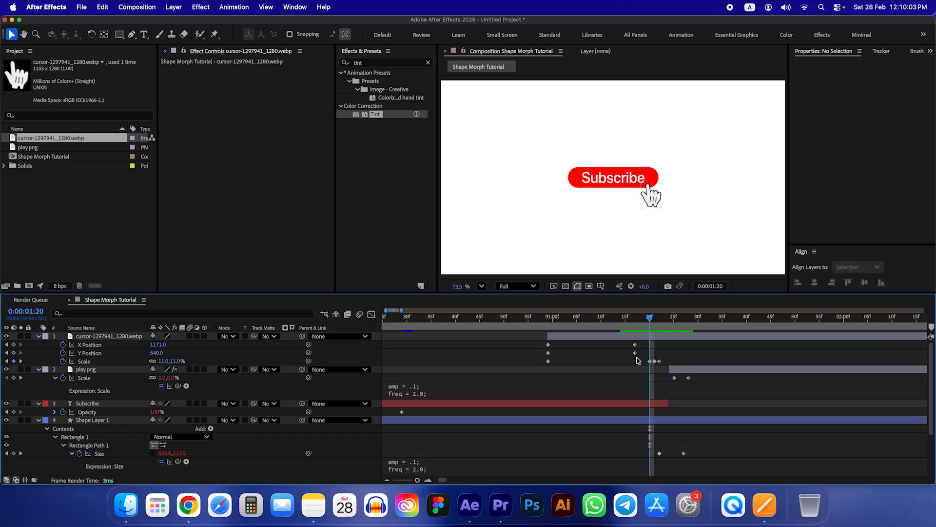
{"action": "left_click_drag", "start_coordinate": [636, 358], "coordinate": [664, 365]}
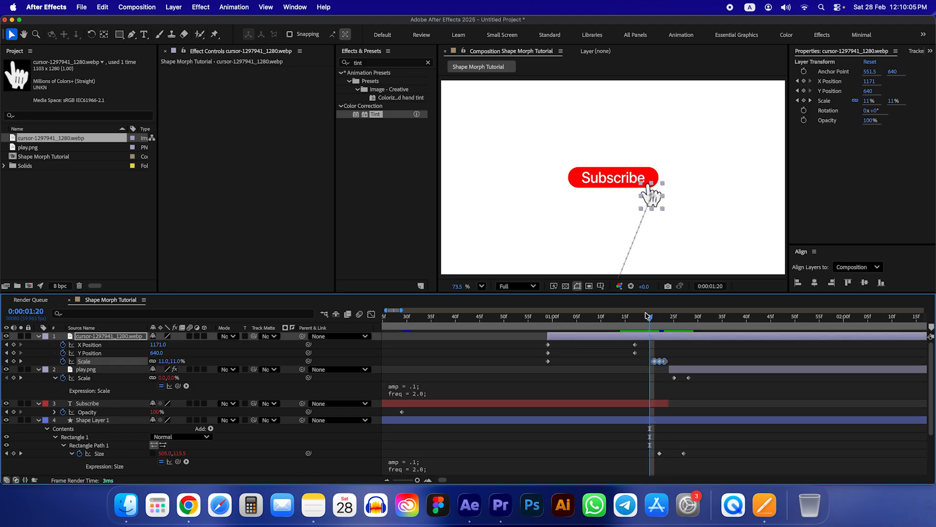
{"action": "left_click_drag", "start_coordinate": [650, 320], "coordinate": [657, 325]}
{"action": "key", "text": "space"}
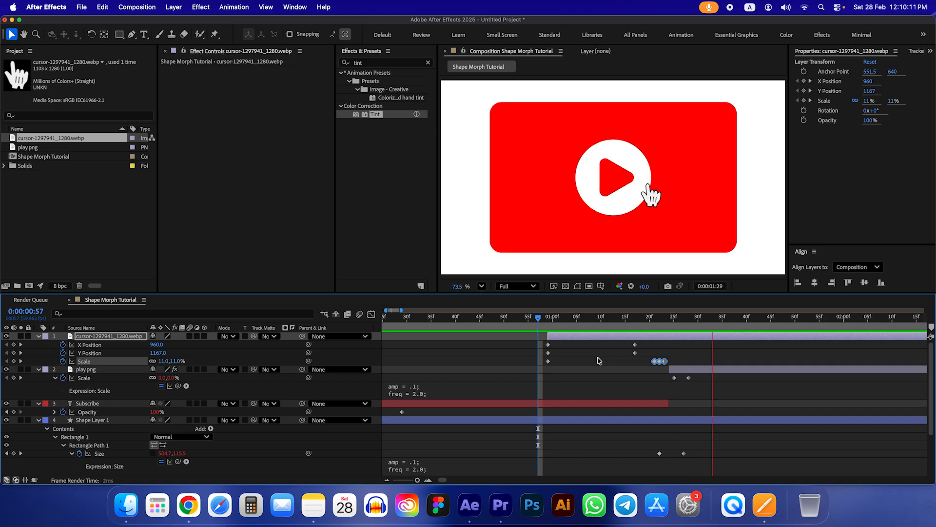
{"action": "key", "text": "space"}
- Retime the cursor to enter at 0:00:00:48, arrive at 0:00:01:19 and start its click scaling at 0:00:01:23, and preview it
{"action": "left_click_drag", "start_coordinate": [547, 337], "coordinate": [677, 373]}
{"action": "key", "text": "space"}
{"action": "left_click", "coordinate": [647, 323]}
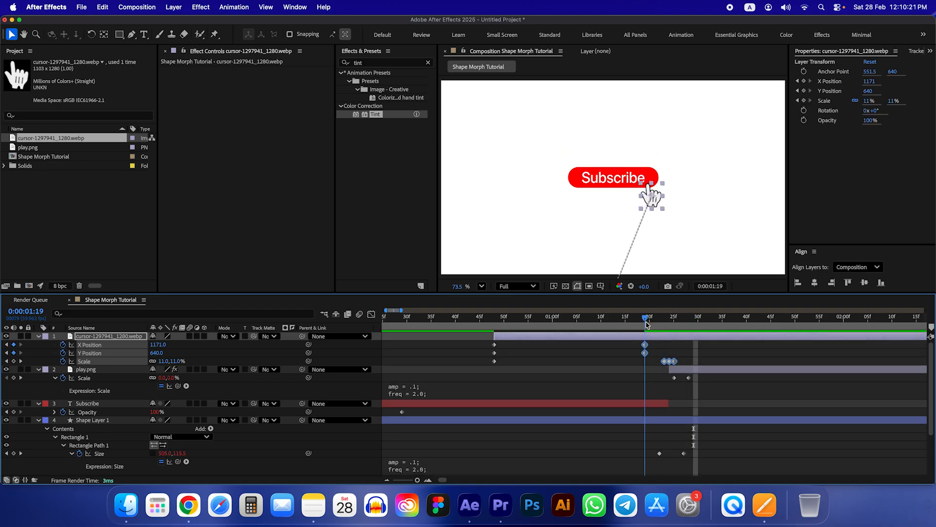
{"action": "left_click_drag", "start_coordinate": [646, 323], "coordinate": [480, 318]}
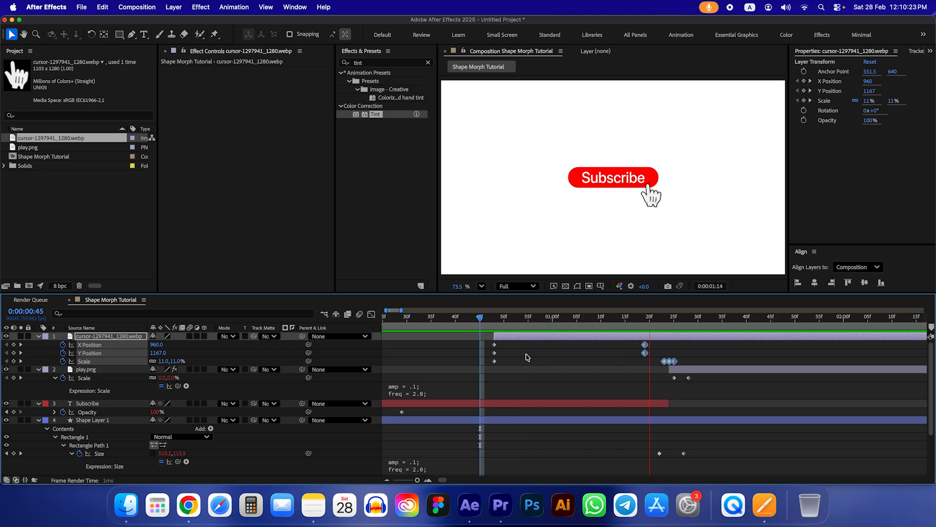
{"action": "key", "text": "space"}
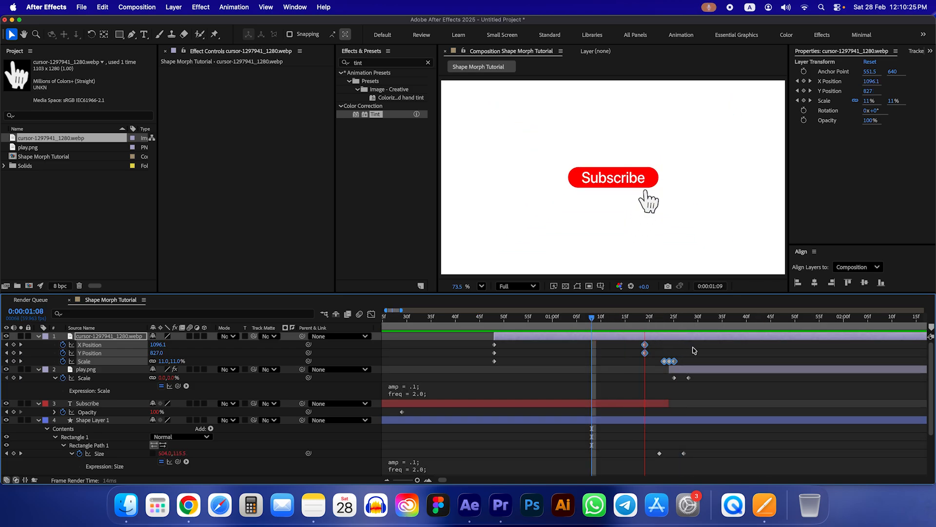
- Move the cursor layer and its keyframes earlier to start at 0:00:00:44, and check the click timing against the button morph
{"action": "left_click_drag", "start_coordinate": [636, 318], "coordinate": [476, 322]}
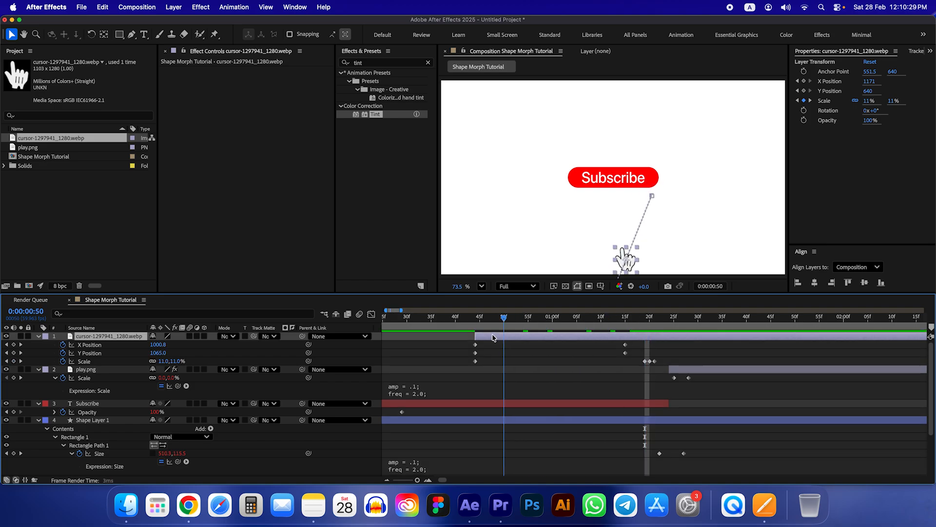
{"action": "key", "text": "space"}
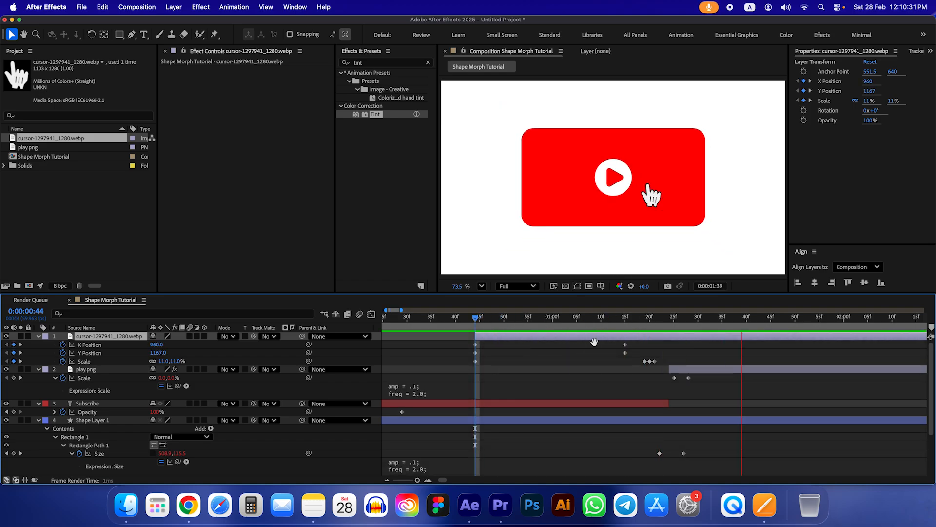
{"action": "key", "text": "space"}
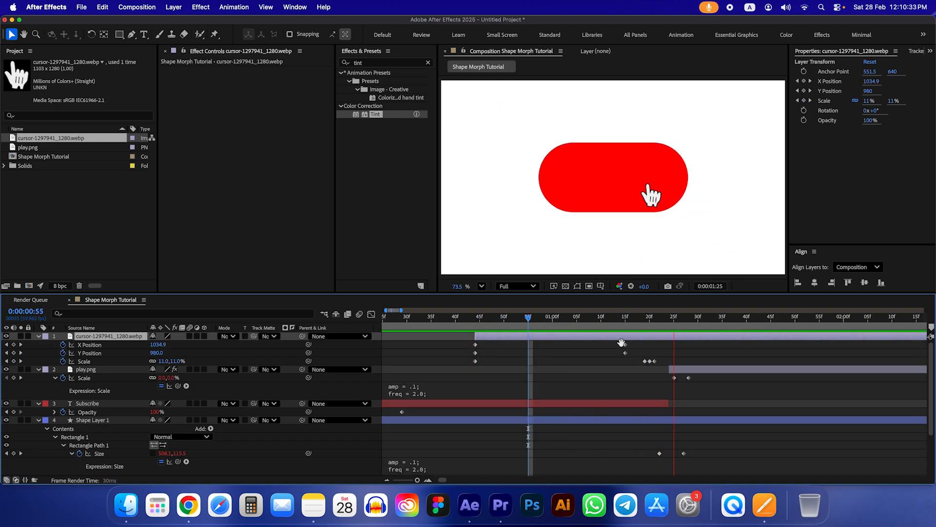
{"action": "key", "text": "space"}
{"action": "key", "text": "k"}
{"action": "key", "text": "space"}
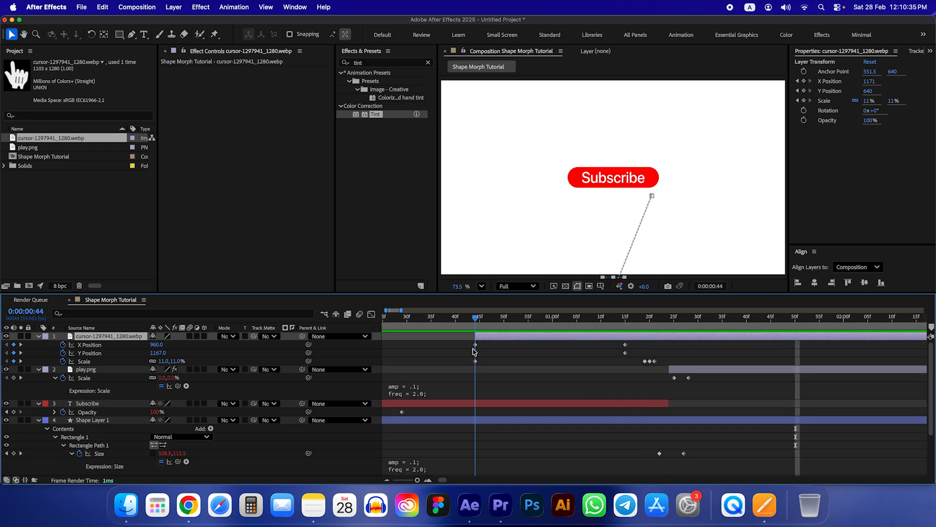
{"action": "key", "text": "space"}
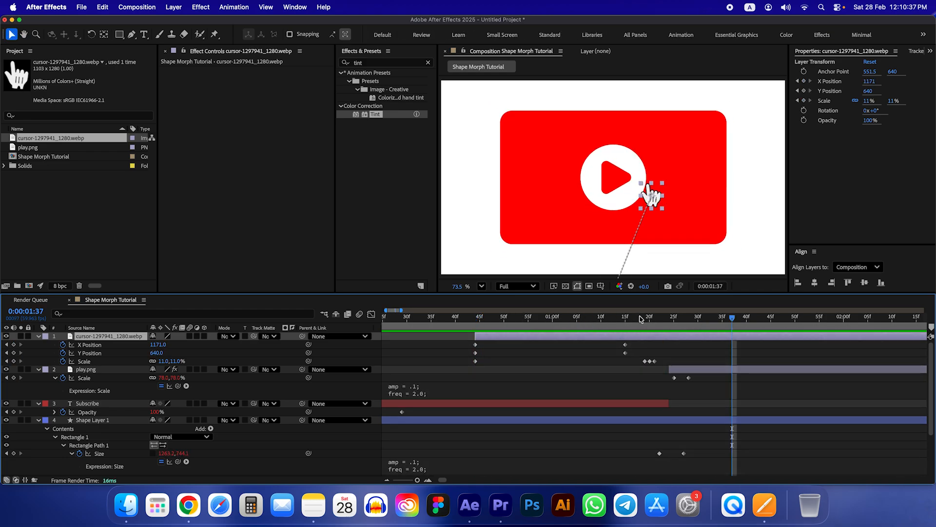
{"action": "left_click_drag", "start_coordinate": [620, 320], "coordinate": [650, 322]}
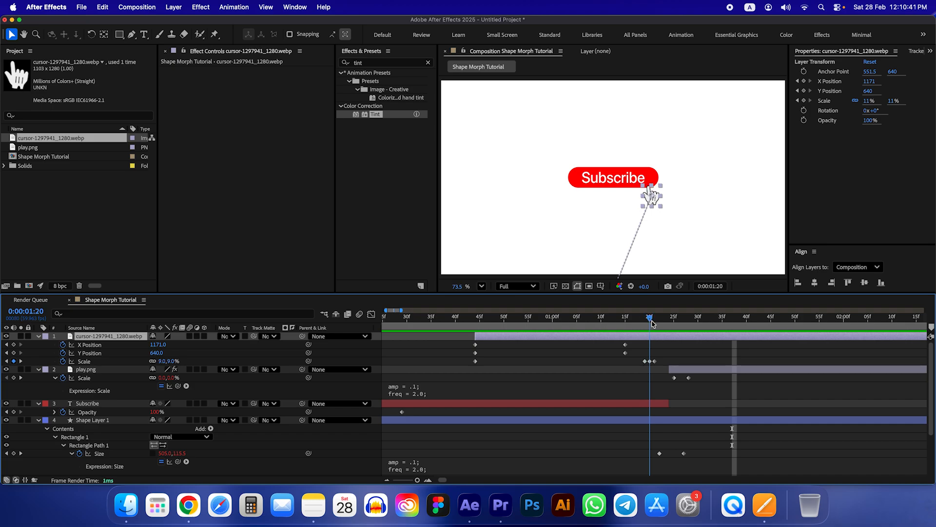
- Space the cursor's click scale keyframes two frames apart, with the last two at 0:00:01:21 and 0:00:01:23, and preview the click
{"action": "mouse_move", "coordinate": [655, 360]}
{"action": "left_mouse_down"}
{"action": "mouse_move", "coordinate": [664, 361]}
{"action": "mouse_move", "coordinate": [654, 361]}
{"action": "left_mouse_up"}
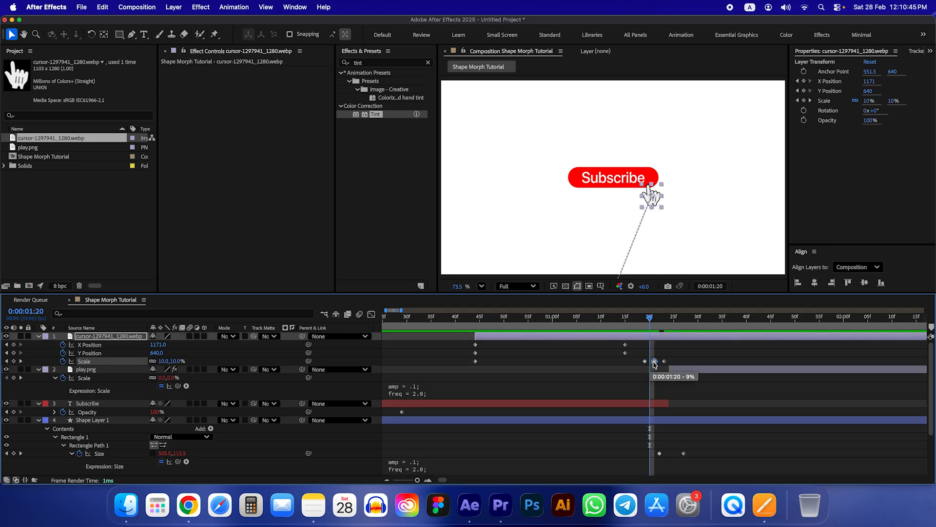
{"action": "key", "text": "space"}
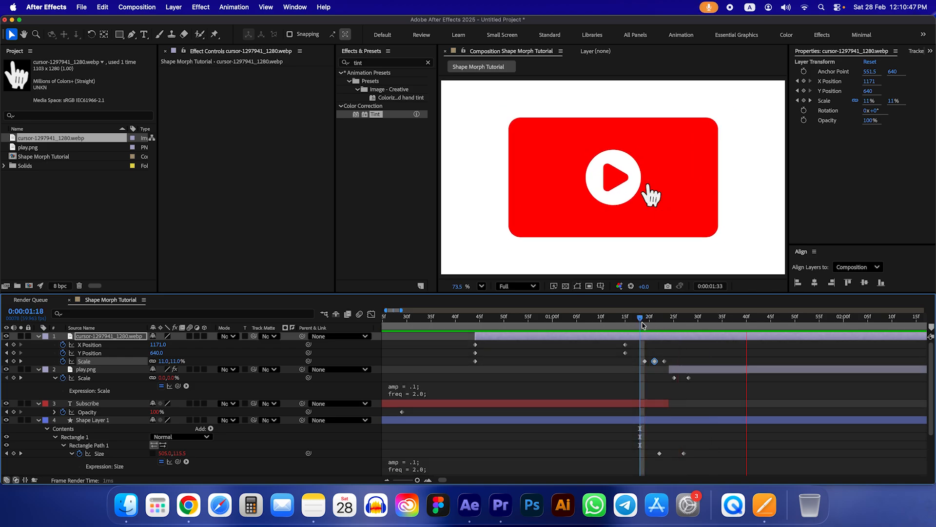
{"action": "left_click_drag", "start_coordinate": [635, 322], "coordinate": [678, 345]}
- Easy-ease the cursor's entrance X and Y position keyframes, raise the arrival influence to 100% in the speed graph, and preview from 0:00:00:40
{"action": "left_click", "coordinate": [450, 347]}
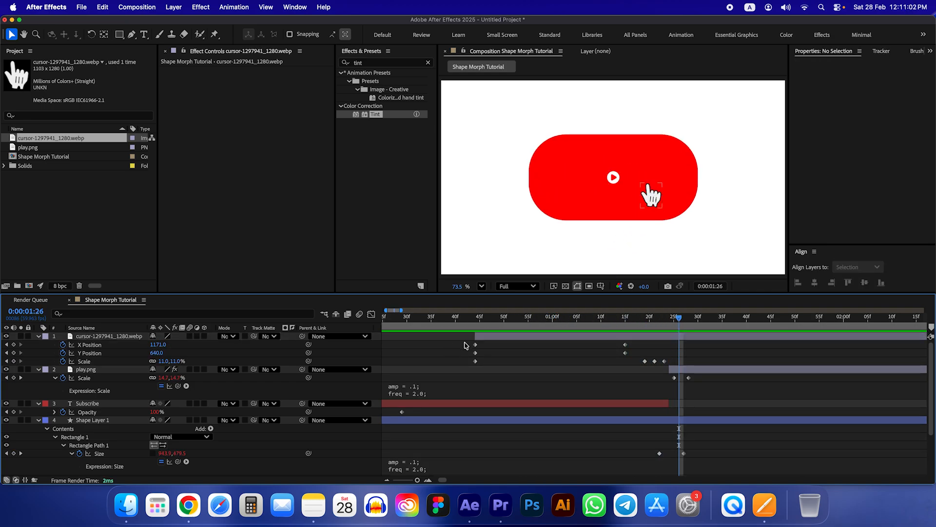
{"action": "left_click_drag", "start_coordinate": [466, 345], "coordinate": [636, 356]}
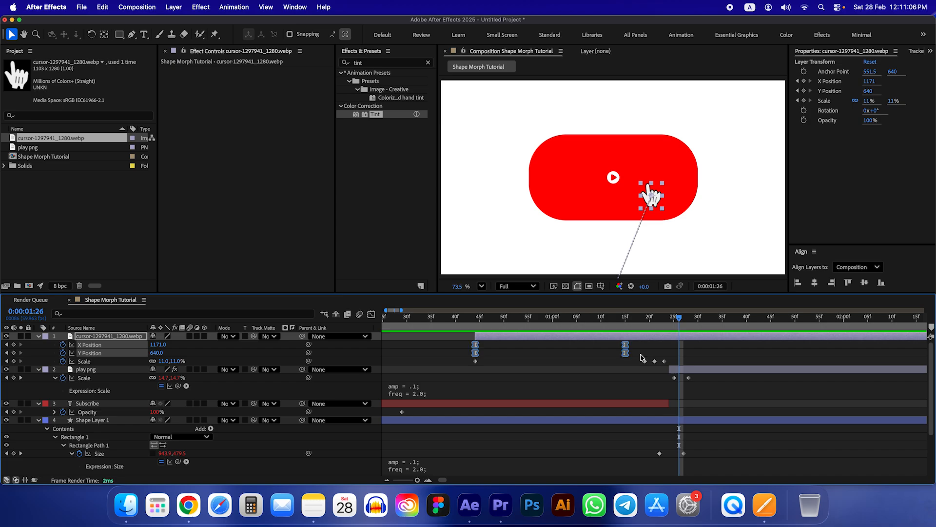
{"action": "left_click", "coordinate": [372, 315]}
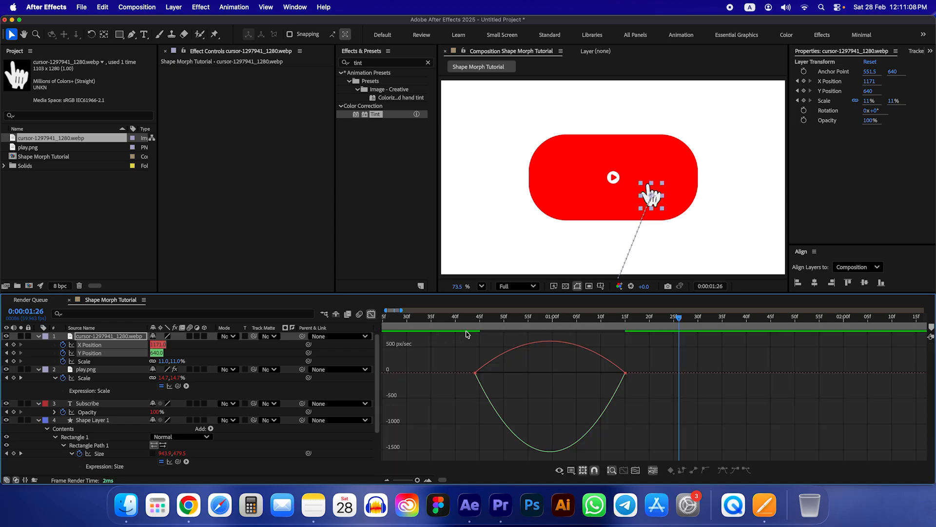
{"action": "left_click_drag", "start_coordinate": [611, 365], "coordinate": [537, 375]}
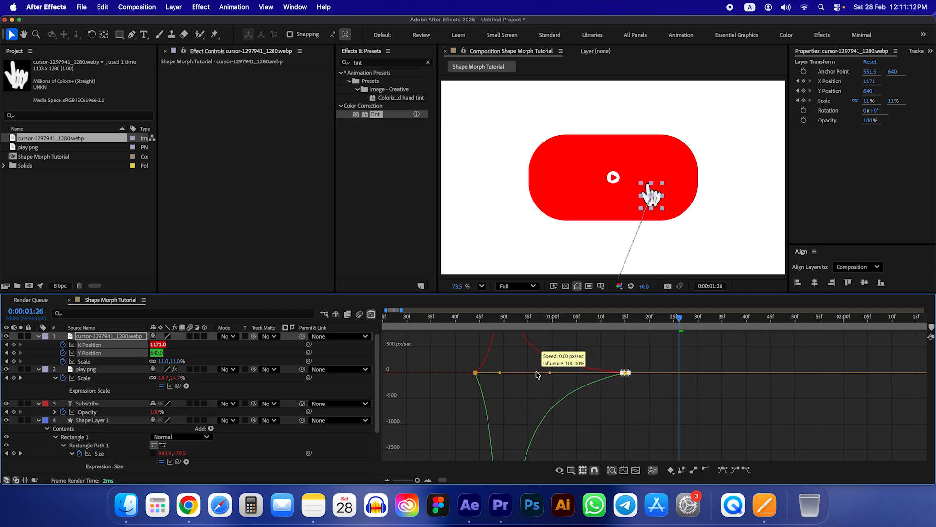
{"action": "left_click", "coordinate": [374, 316]}
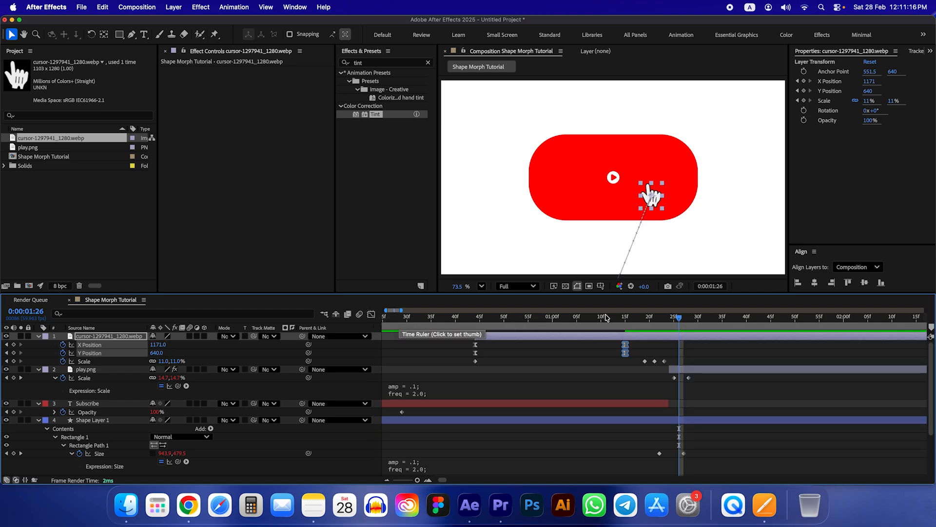
{"action": "left_click", "coordinate": [503, 326]}
{"action": "left_click_drag", "start_coordinate": [502, 326], "coordinate": [456, 326]}
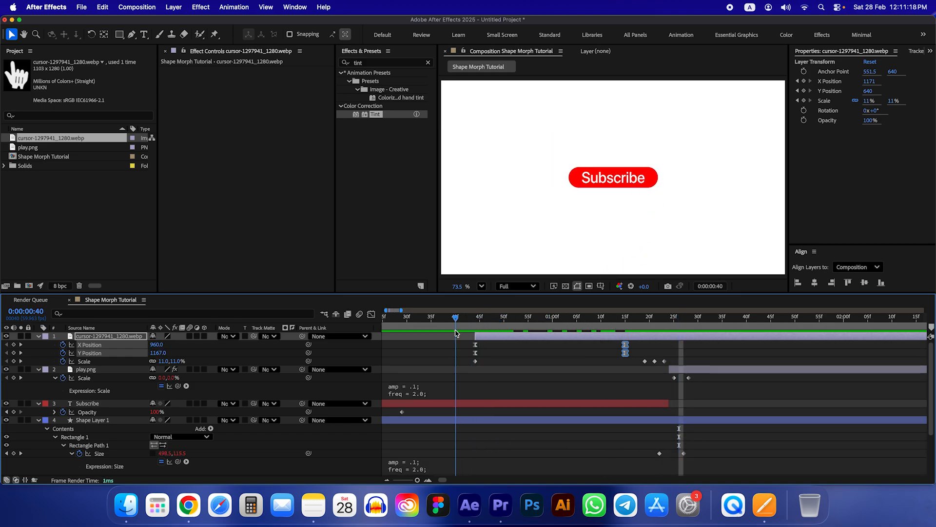
{"action": "key", "text": "space"}
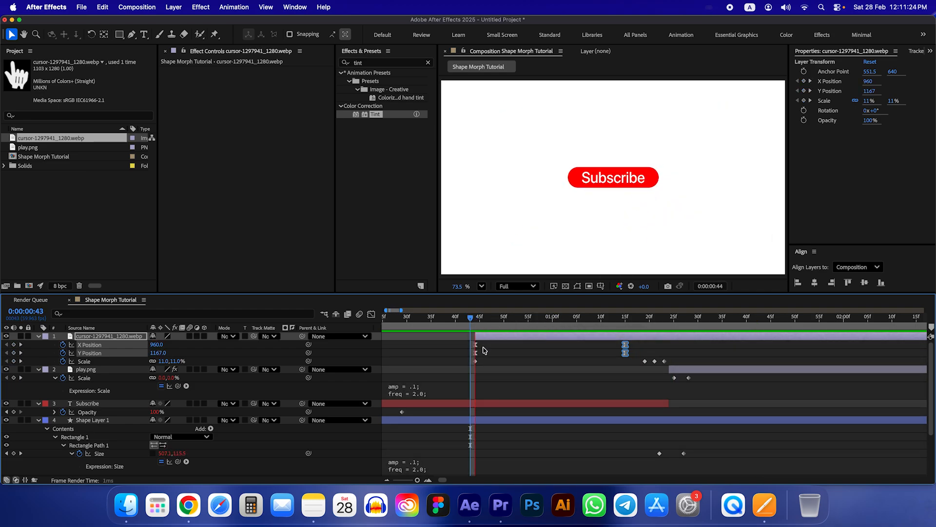
{"action": "key", "text": "space"}
- Enable motion blur on the cursor layer and preview the cursor's entrance and click
{"action": "left_click", "coordinate": [190, 336]}
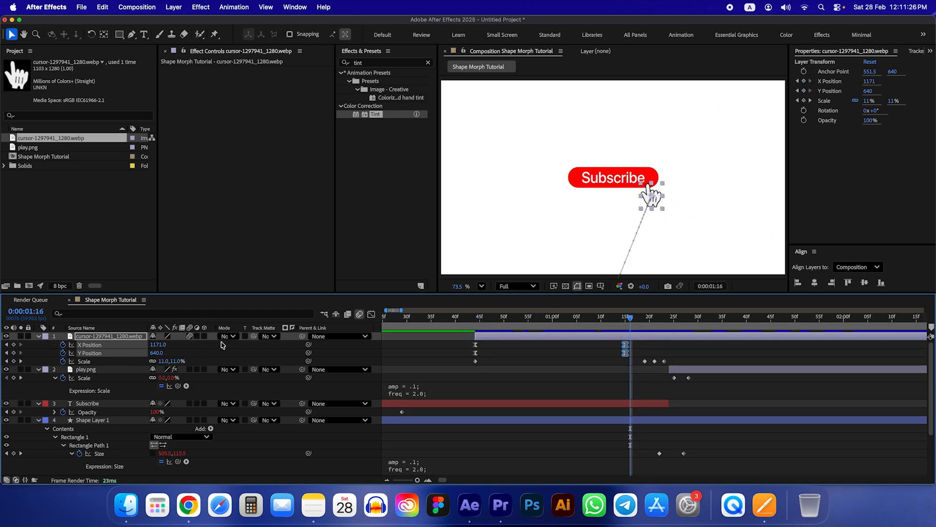
{"action": "left_click_drag", "start_coordinate": [494, 320], "coordinate": [476, 326]}
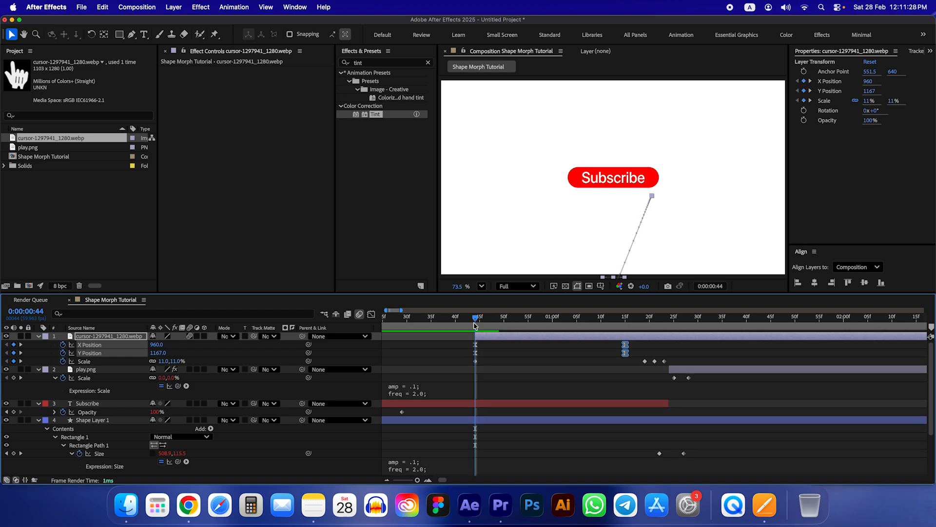
{"action": "key", "text": "space"}
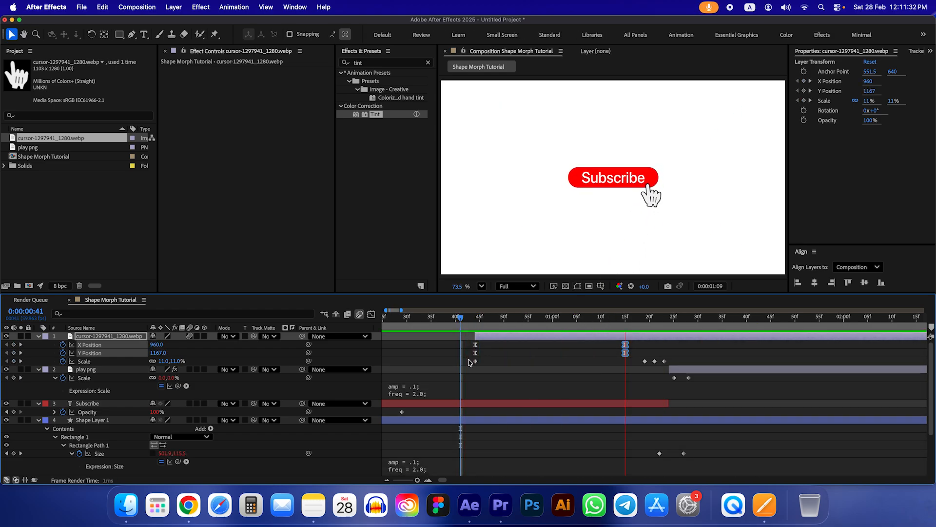
{"action": "key", "text": "space"}
{"action": "key", "text": "space"}
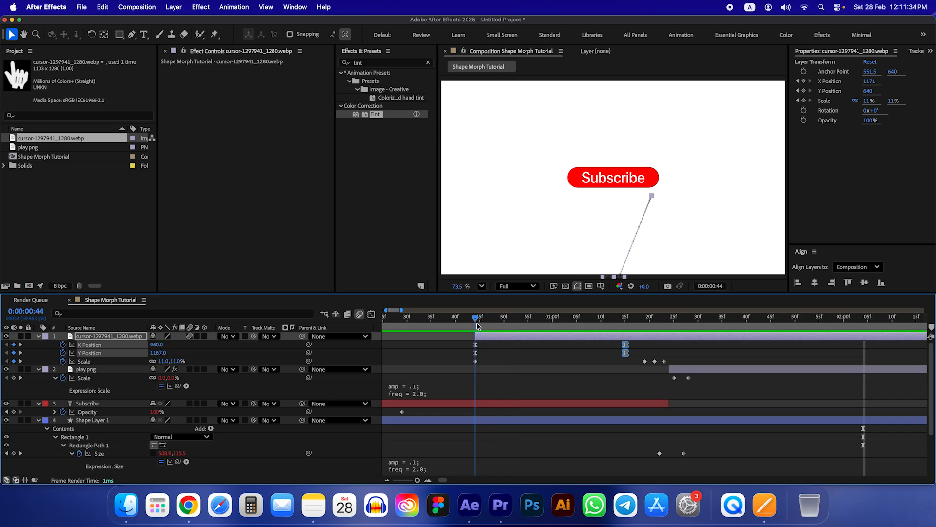
{"action": "left_click", "coordinate": [512, 325]}
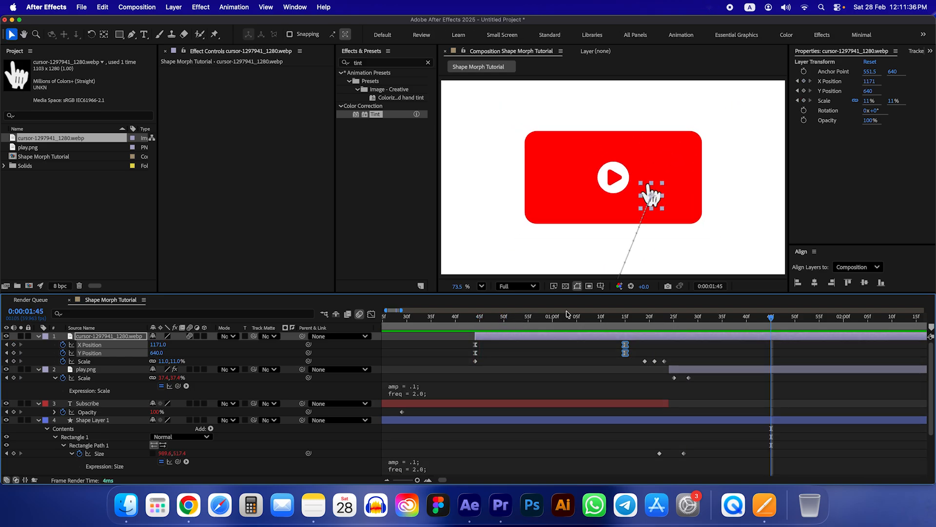
- Add cursor X and Y position keyframes at 0:00:01:25, and at 0:00:01:38 move it out of frame with X 1203 and Y 1240
{"action": "left_click", "coordinate": [646, 326]}
{"action": "left_click_drag", "start_coordinate": [657, 324], "coordinate": [674, 335]}
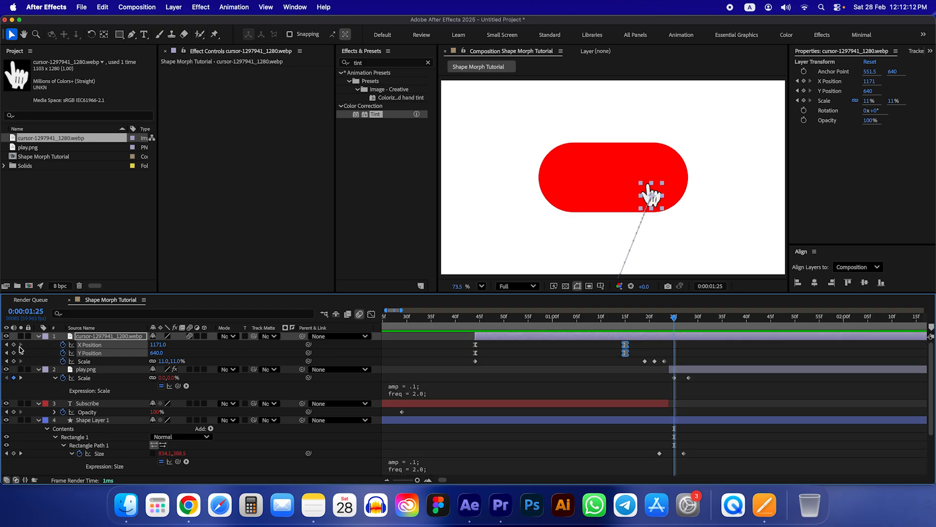
{"action": "key", "text": "super+v"}
{"action": "left_click_drag", "start_coordinate": [675, 321], "coordinate": [737, 330]}
{"action": "left_click_drag", "start_coordinate": [152, 353], "coordinate": [415, 346]}
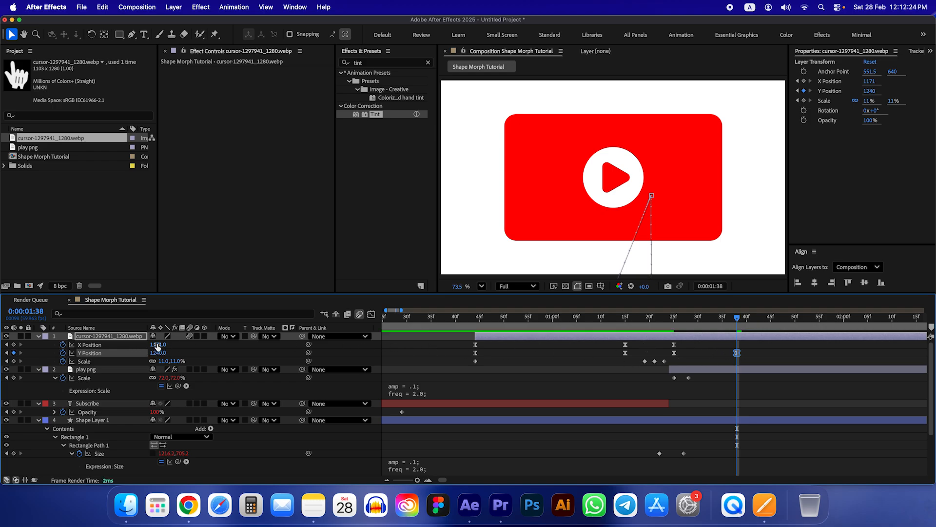
{"action": "left_click_drag", "start_coordinate": [157, 347], "coordinate": [172, 346]}
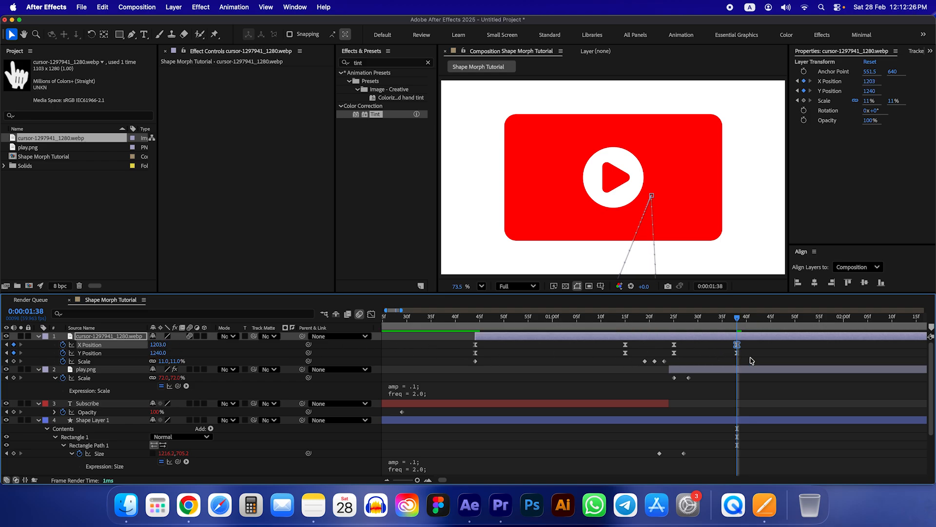
- Reshape the speed graph of the cursor's exit keyframes into a fast start with a long ease-out, and preview the exit
{"action": "left_click_drag", "start_coordinate": [751, 360], "coordinate": [672, 340]}
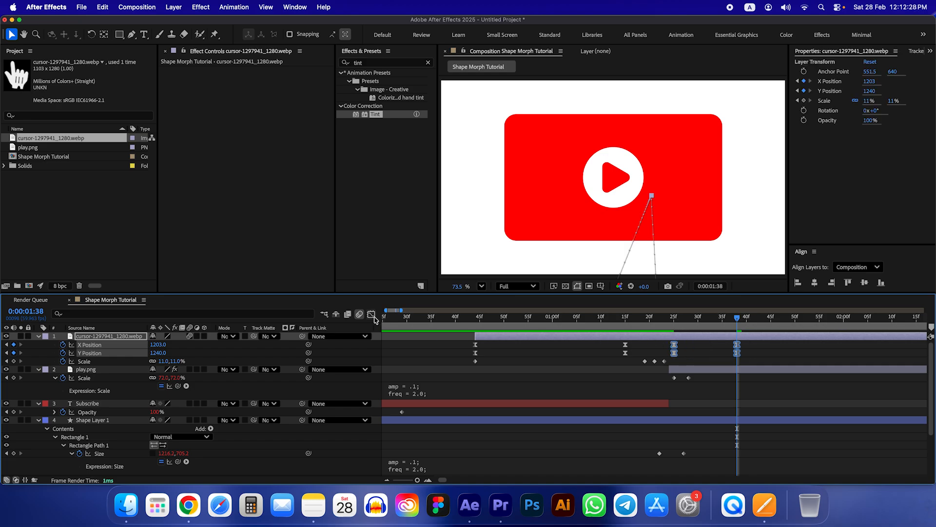
{"action": "left_click", "coordinate": [373, 315]}
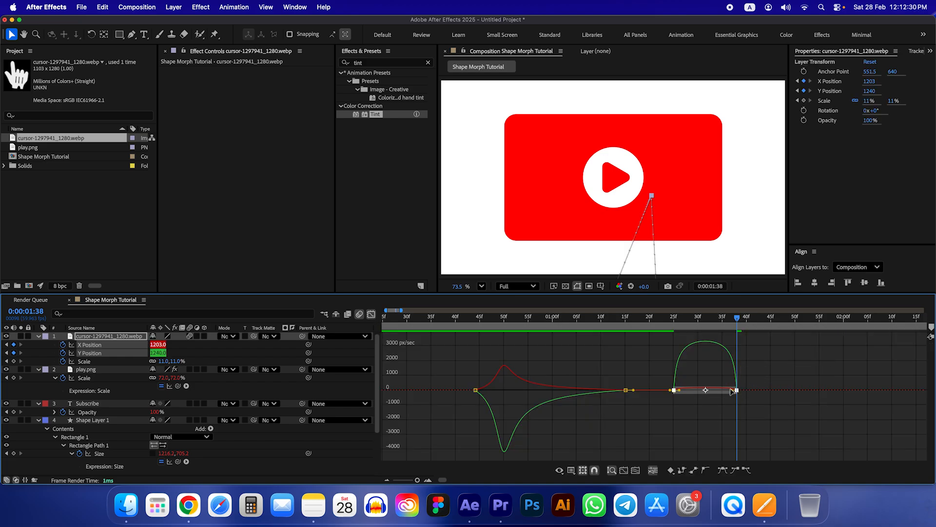
{"action": "left_click_drag", "start_coordinate": [733, 393], "coordinate": [701, 394]}
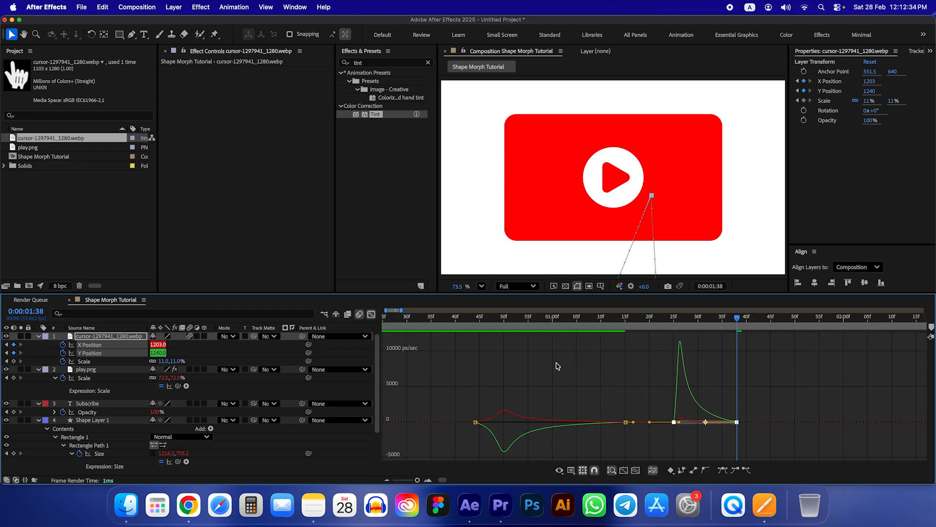
{"action": "left_click", "coordinate": [371, 314]}
{"action": "key", "text": "space"}
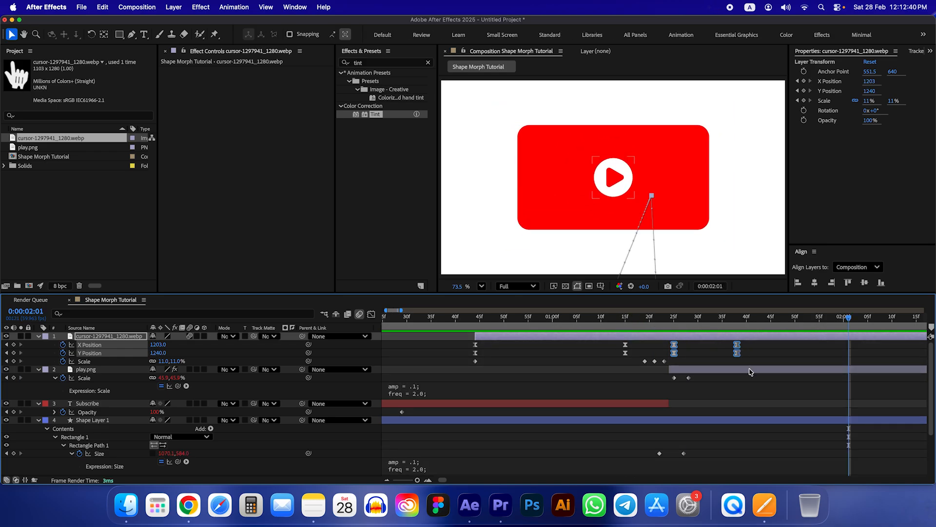
- Slow the cursor's exit by moving its final position keyframes to about 0:00:01:46, and preview the whole animation from the start
{"action": "left_click", "coordinate": [736, 344]}
{"action": "left_click_drag", "start_coordinate": [729, 341], "coordinate": [776, 353]}
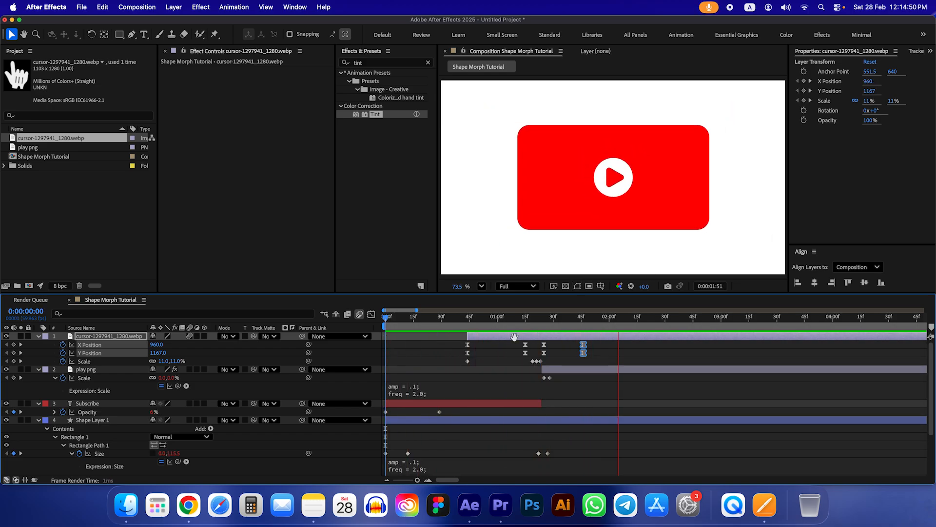
{"action": "left_click", "coordinate": [537, 318]}
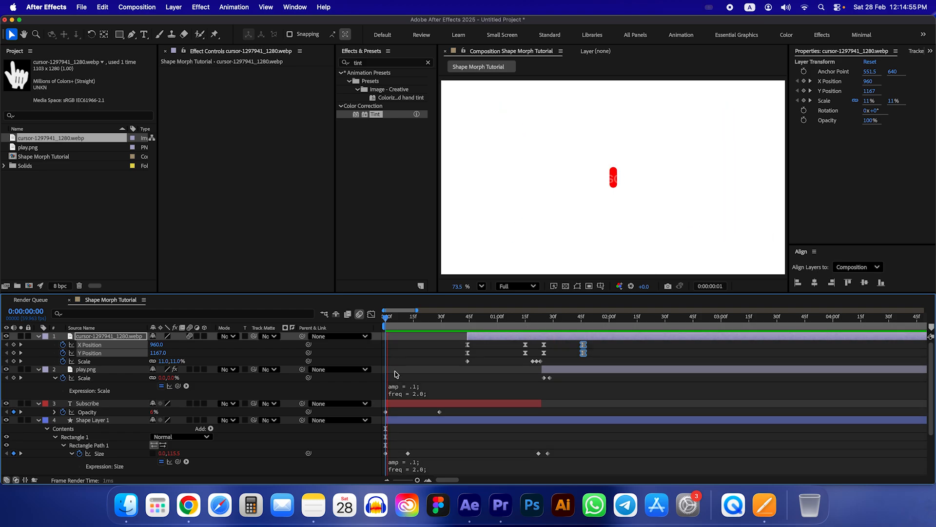
{"action": "key", "text": "space"}
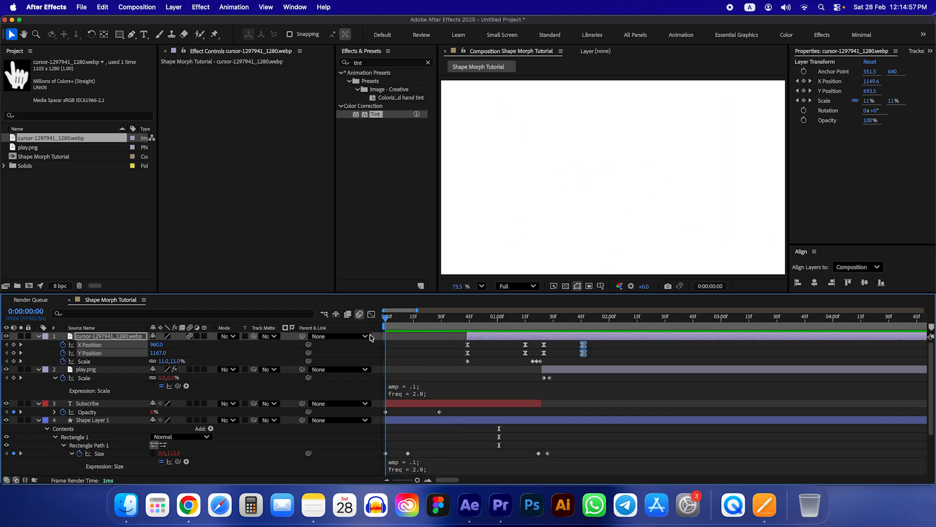
{"action": "key", "text": "space"}
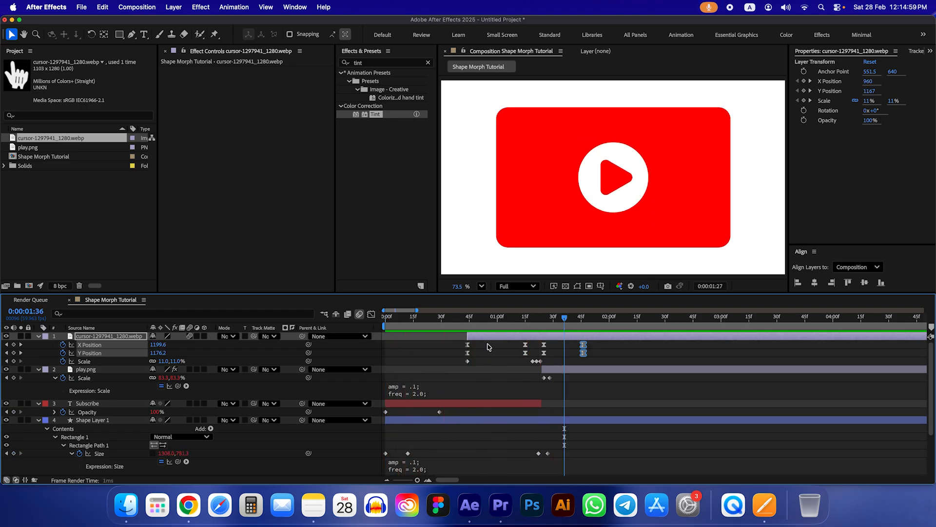
{"action": "key", "text": "Home"}
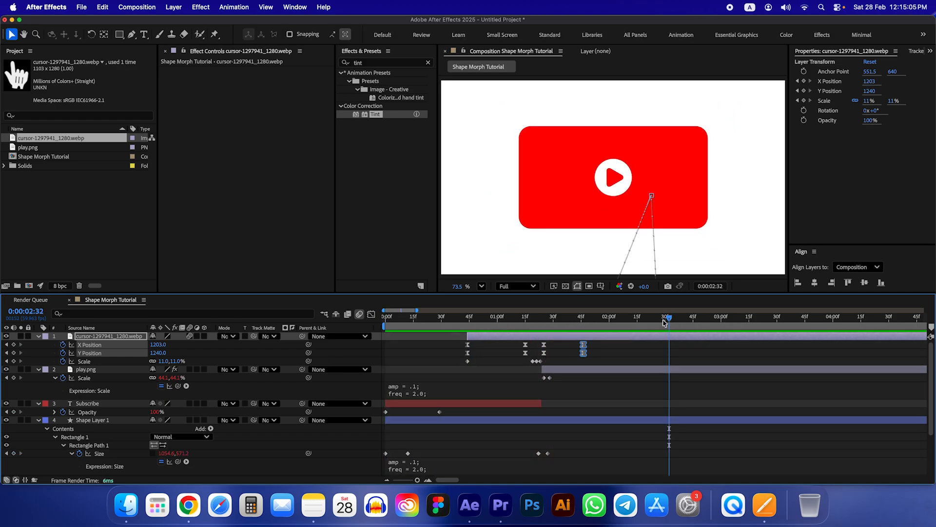
{"action": "key", "text": "space"}
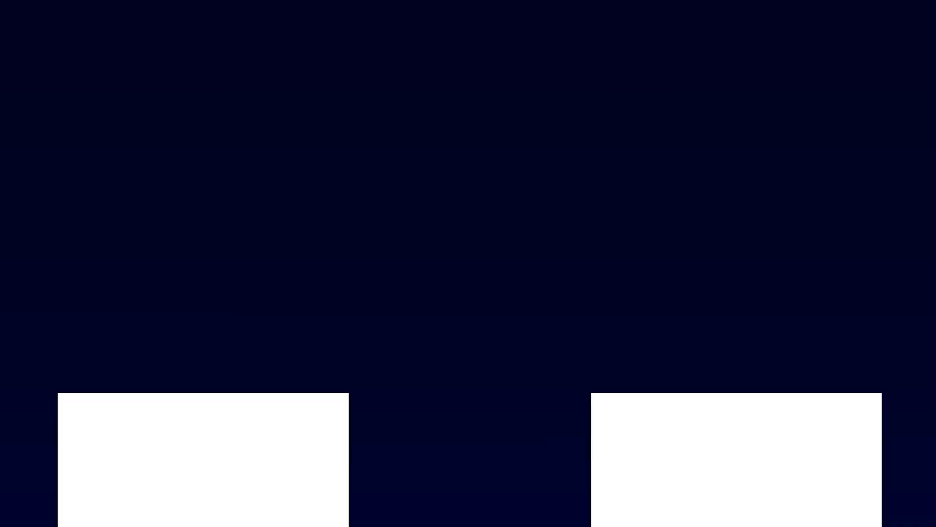